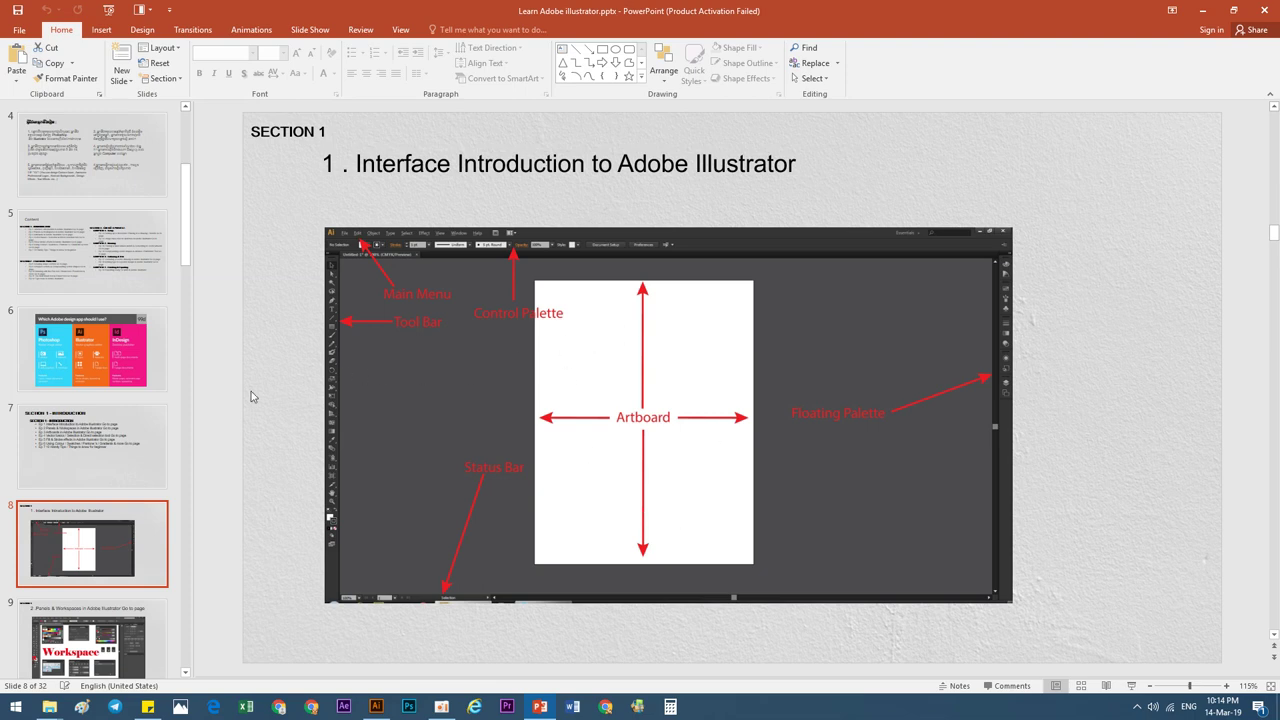
- Return to the Adobe apps slides, then search the Start menu for 'illustrat'
key(Page_Up)
key(Page_Up)
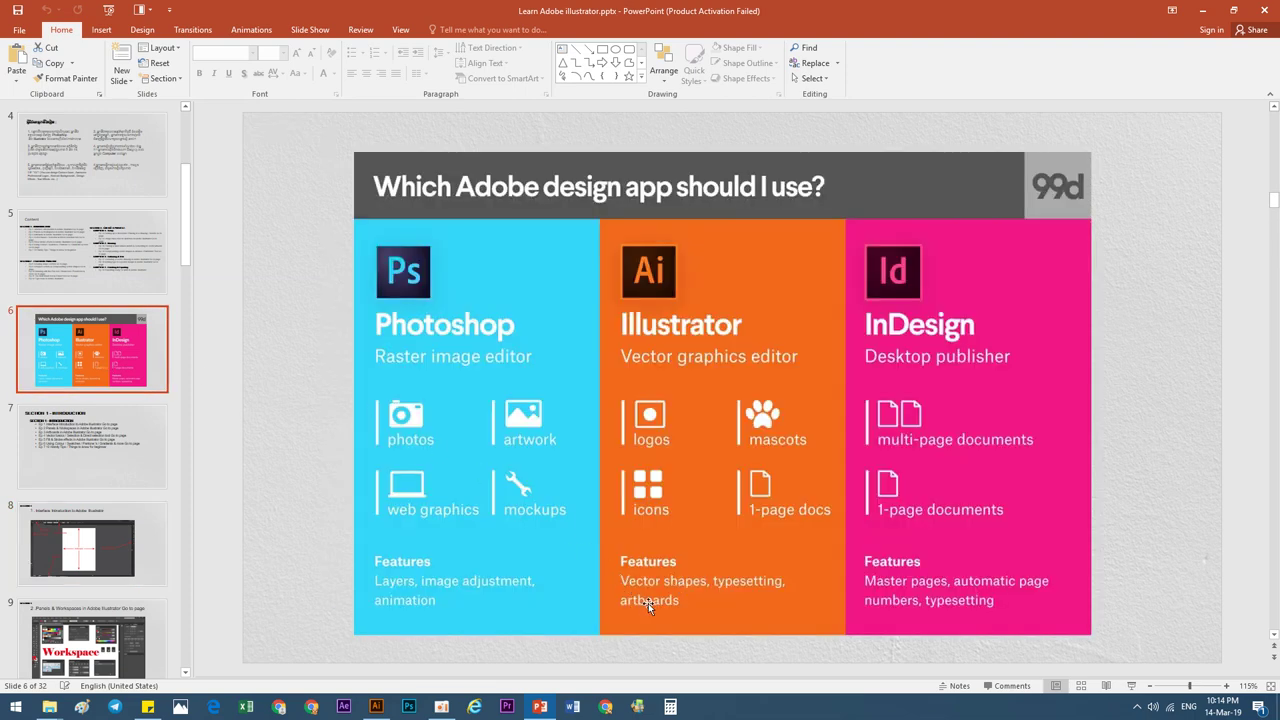
click(106, 559)
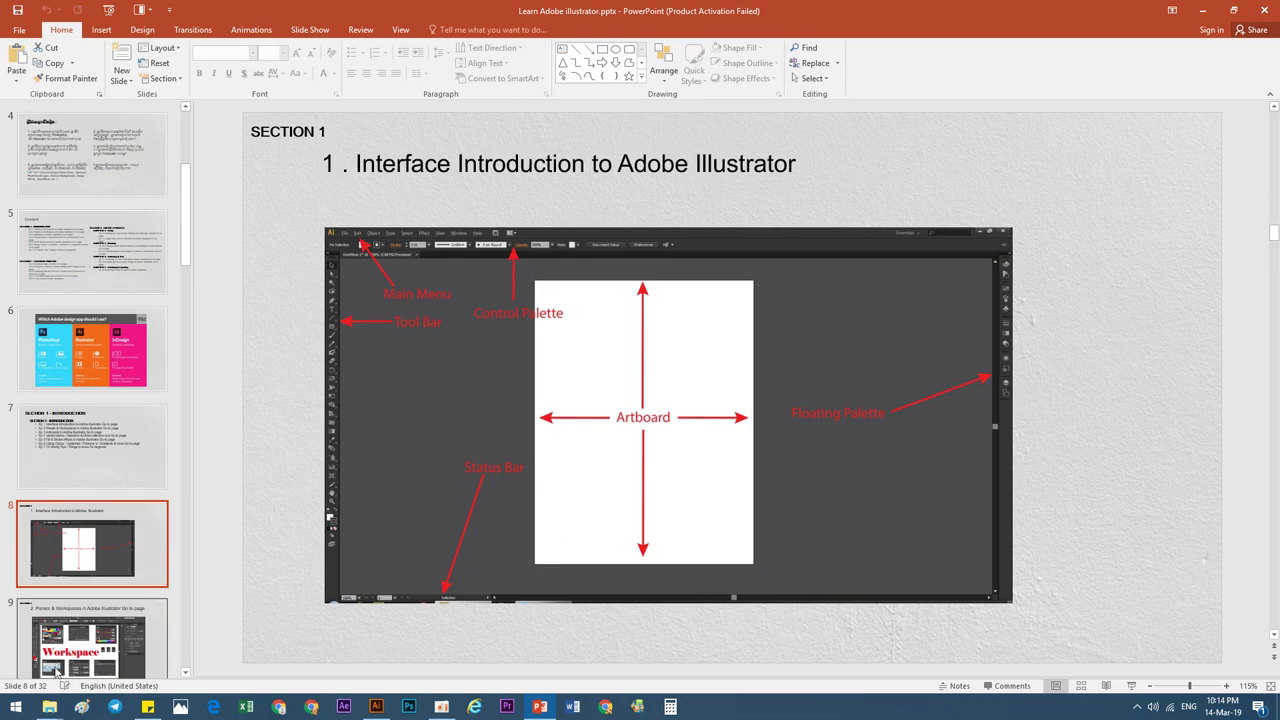
click(15, 708)
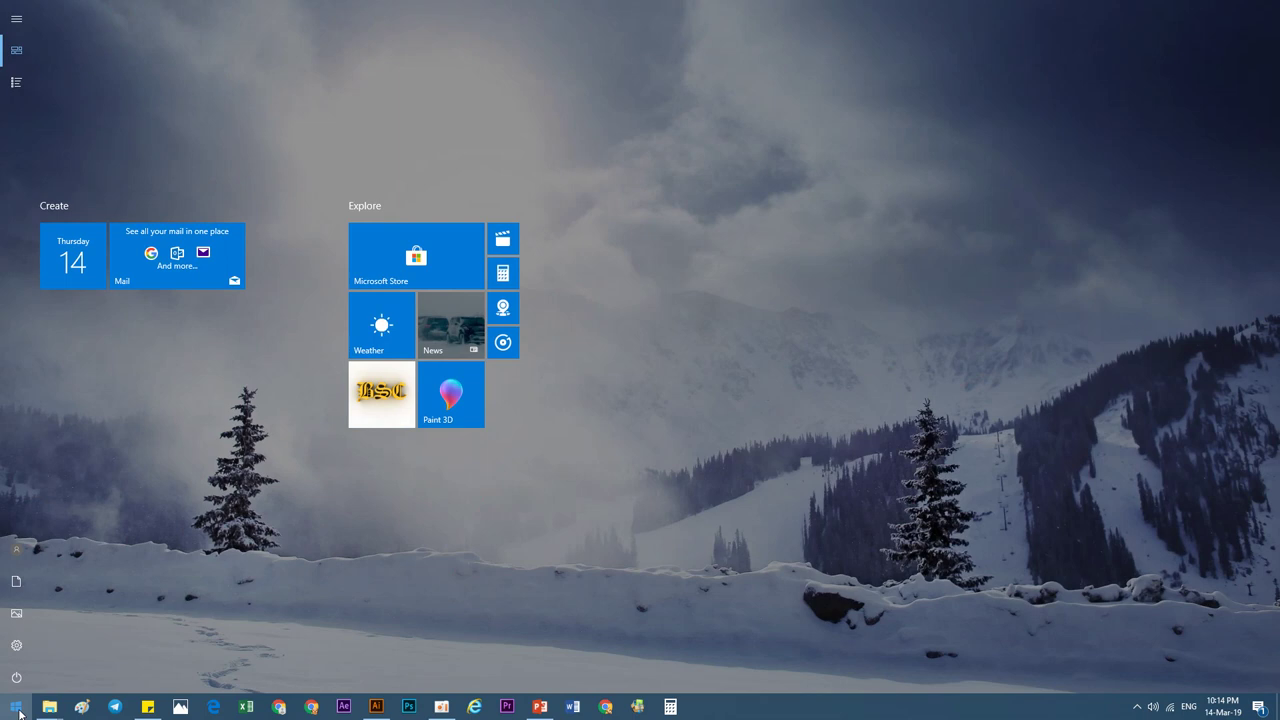
text(i)
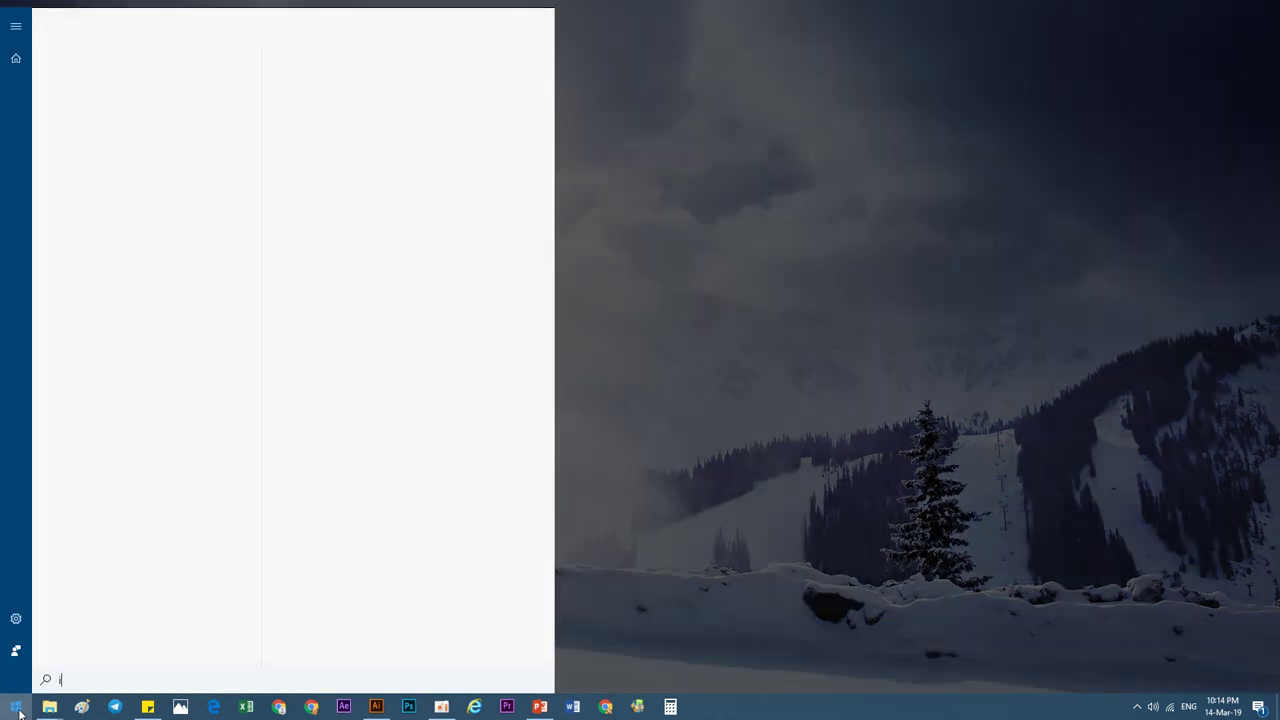
text(ll)
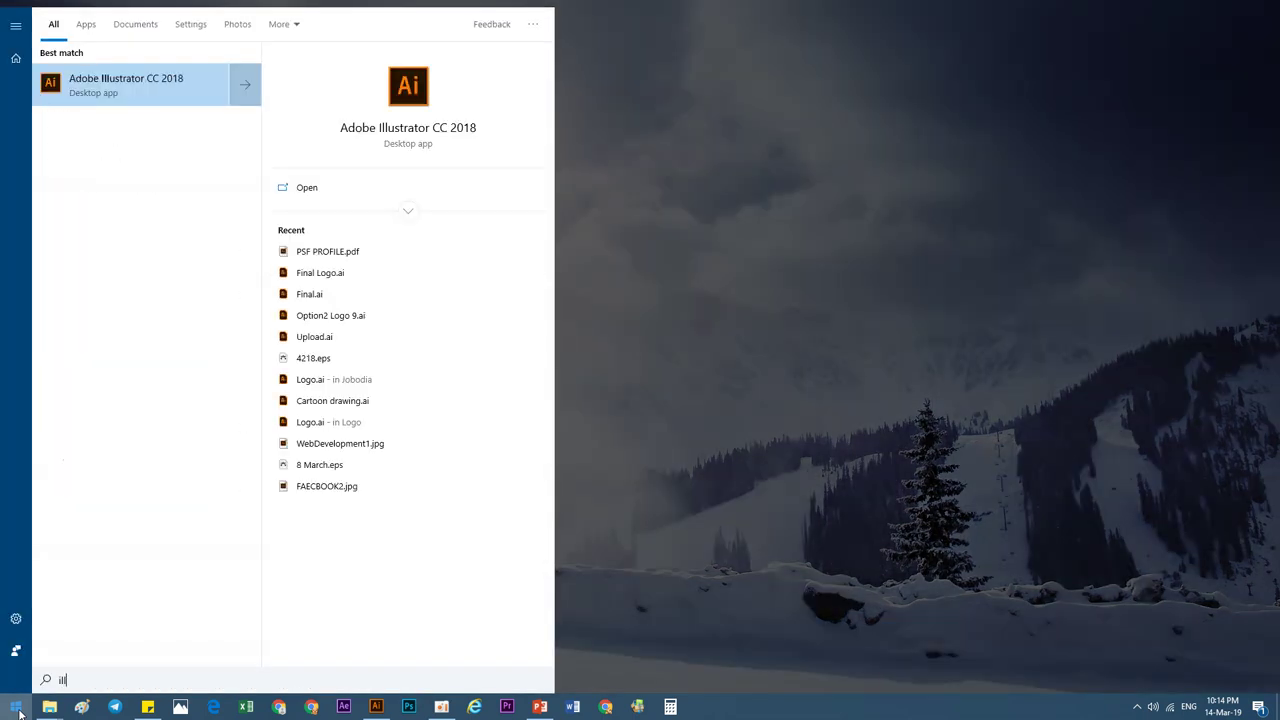
text(us)
text(trat)
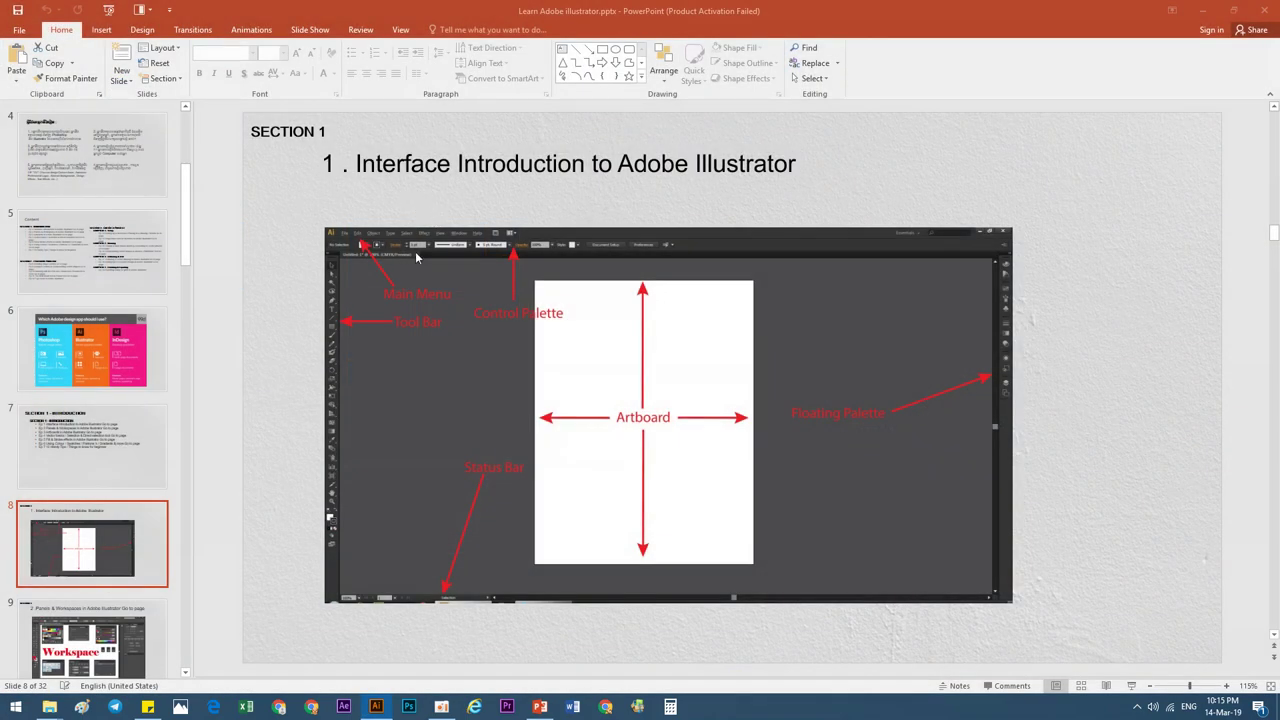
- Bring Illustrator forward, look at Learn and Work, and show the CC Files list
click(376, 706)
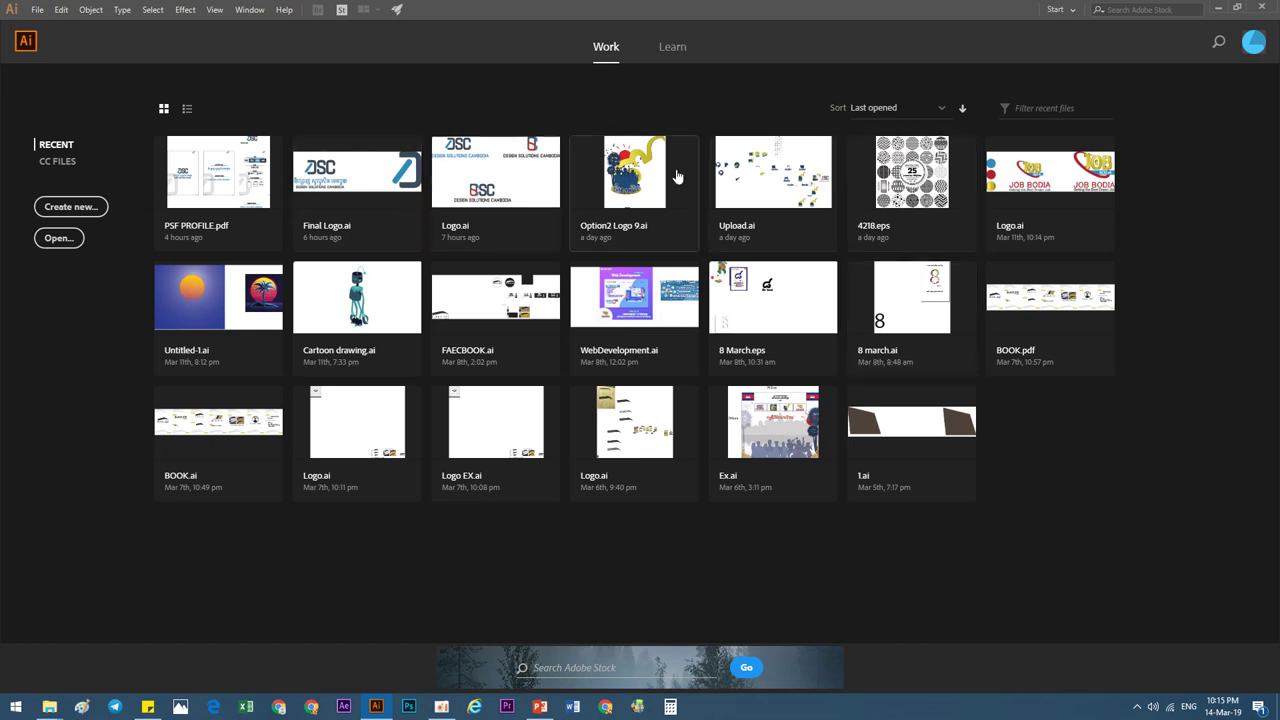
click(661, 50)
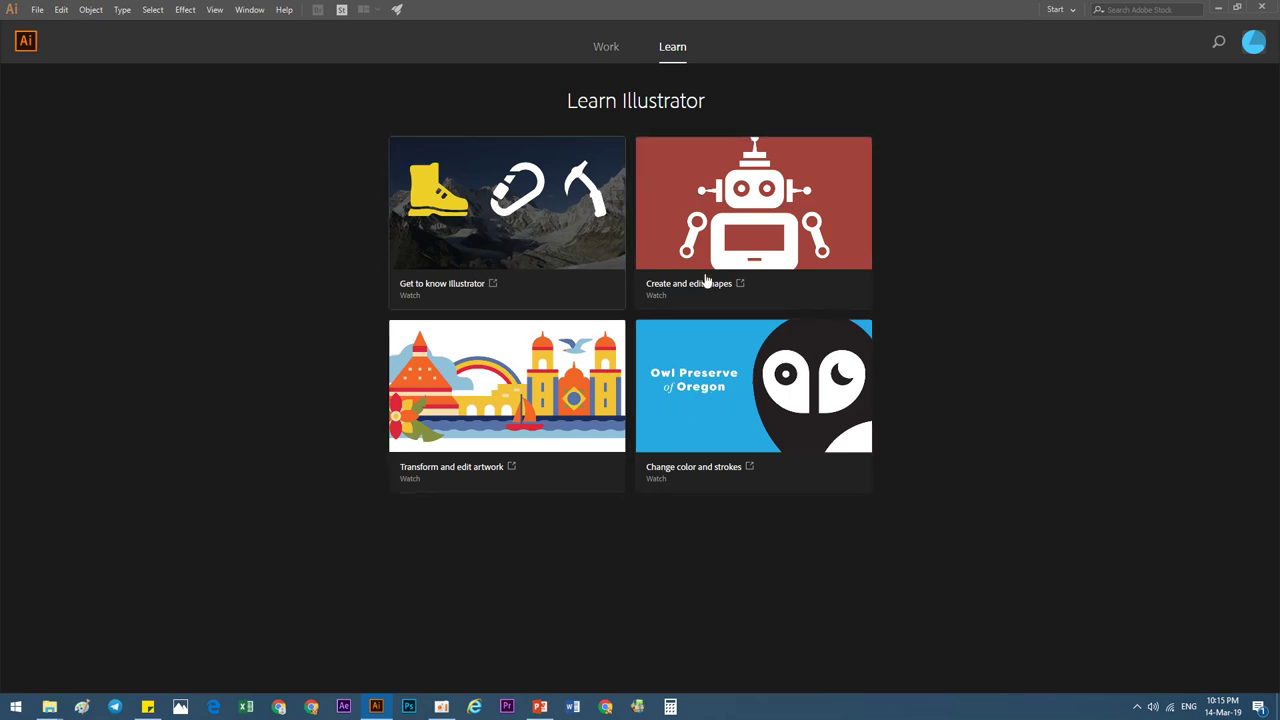
click(608, 50)
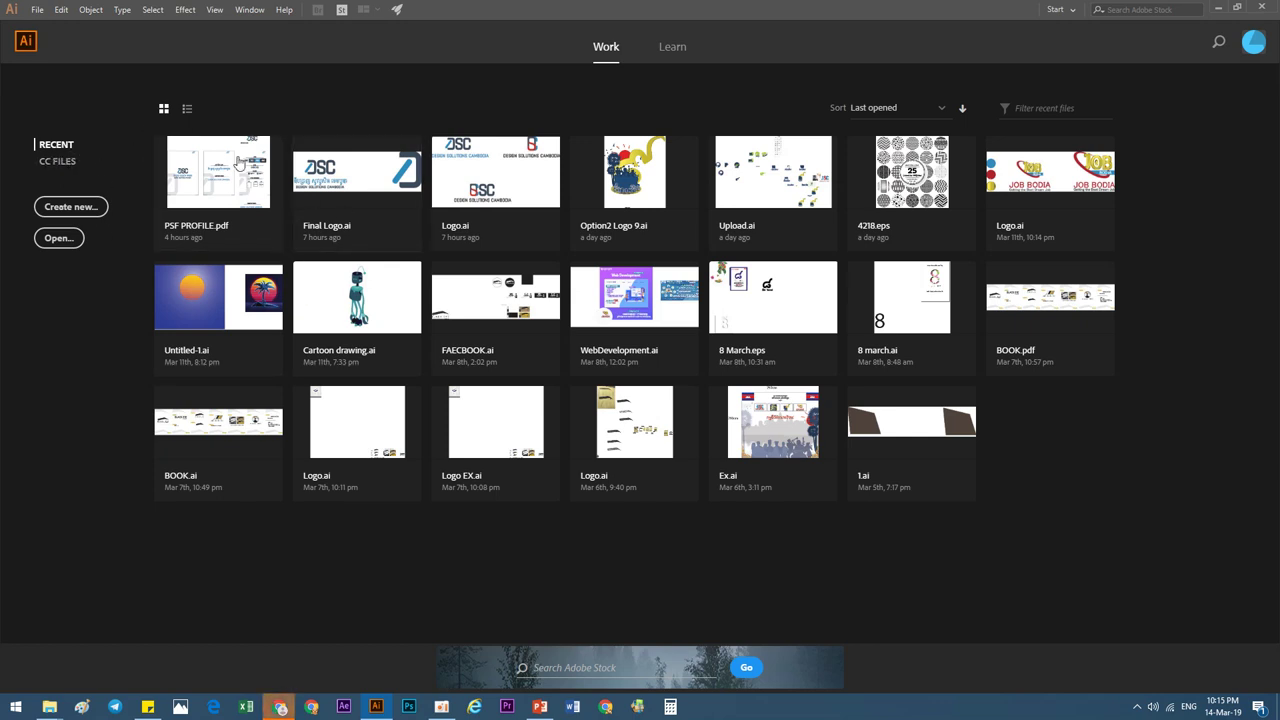
click(70, 162)
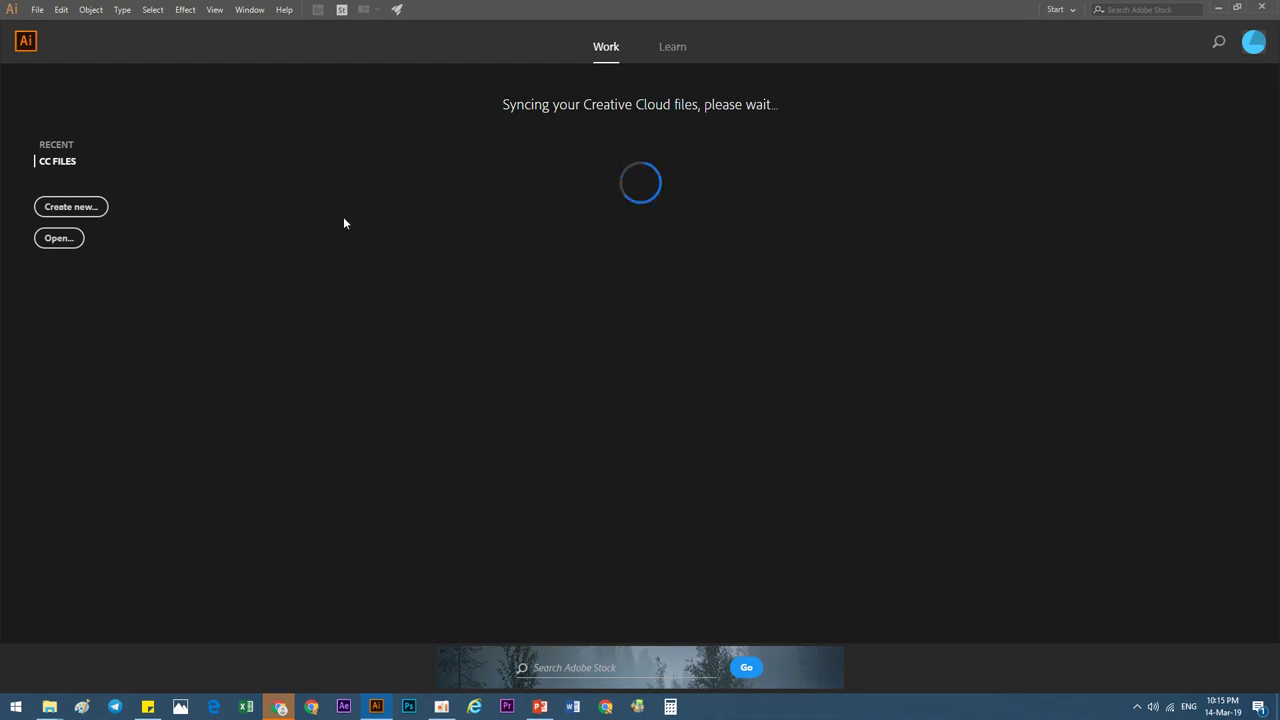
- Start a new document and browse the Saved and Mobile preset categories
click(74, 208)
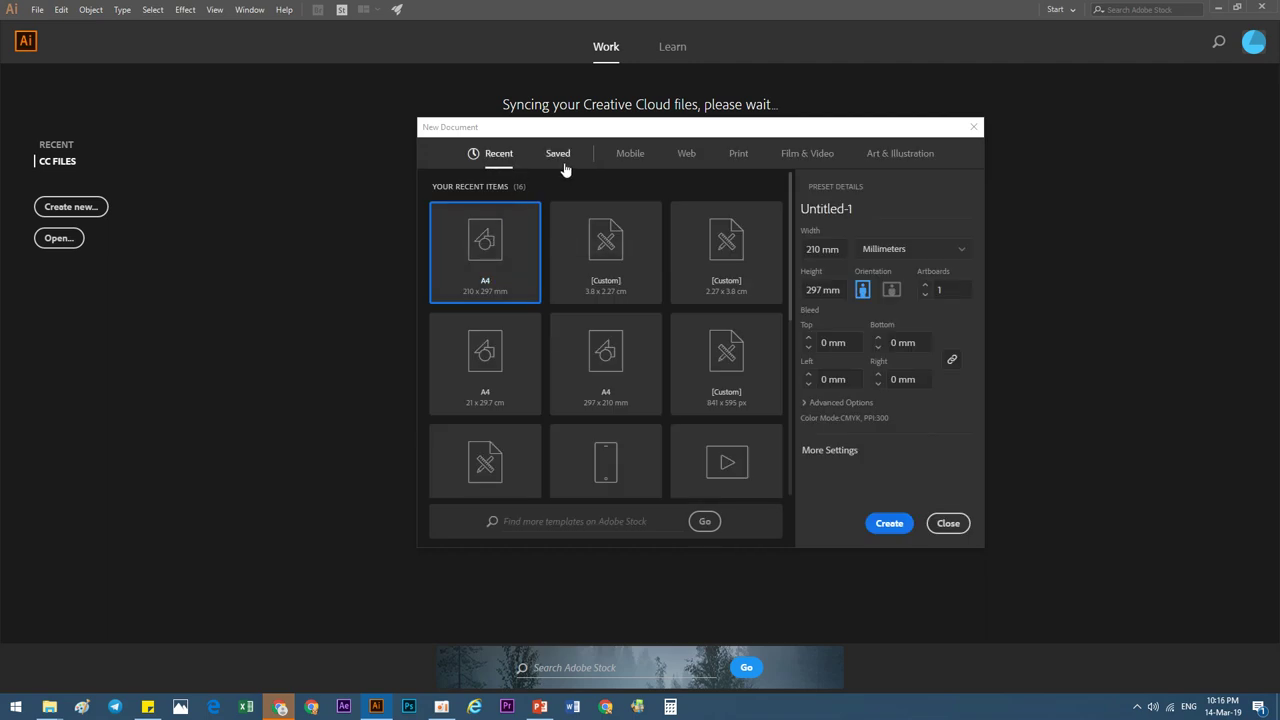
scroll(663, 377, down, 1)
scroll(670, 374, down, 3)
scroll(677, 371, up, 3)
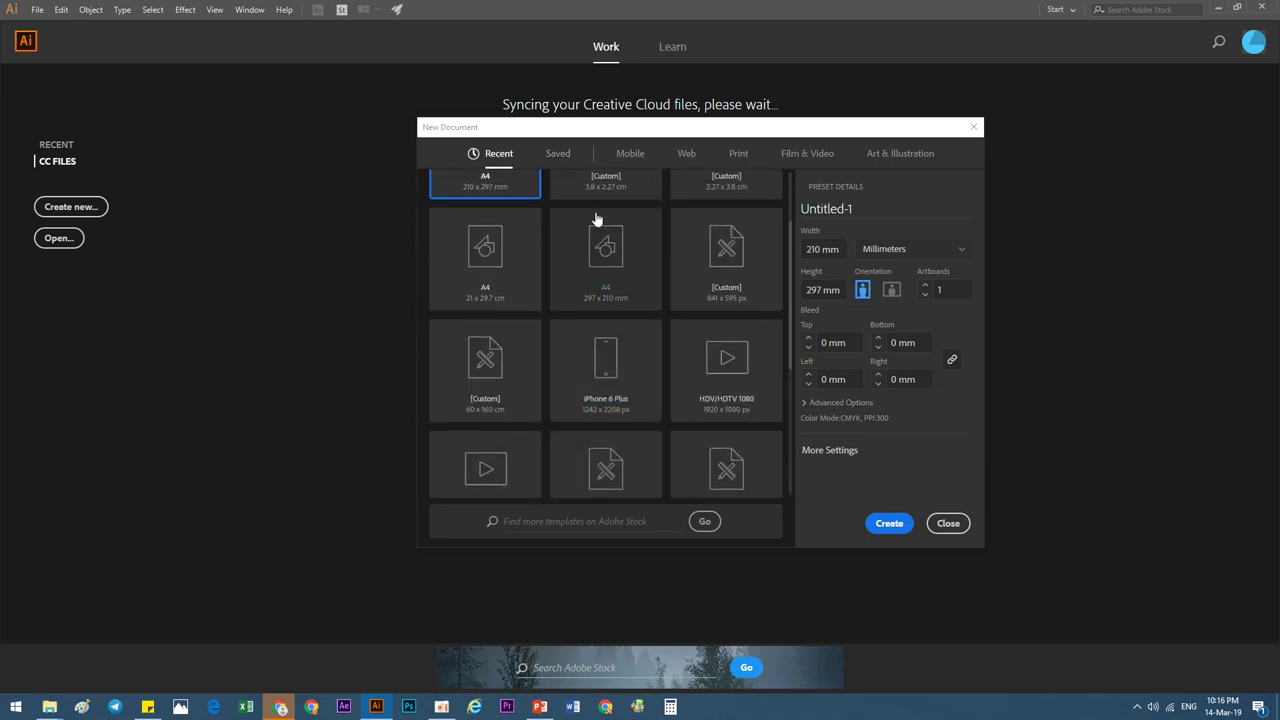
click(556, 155)
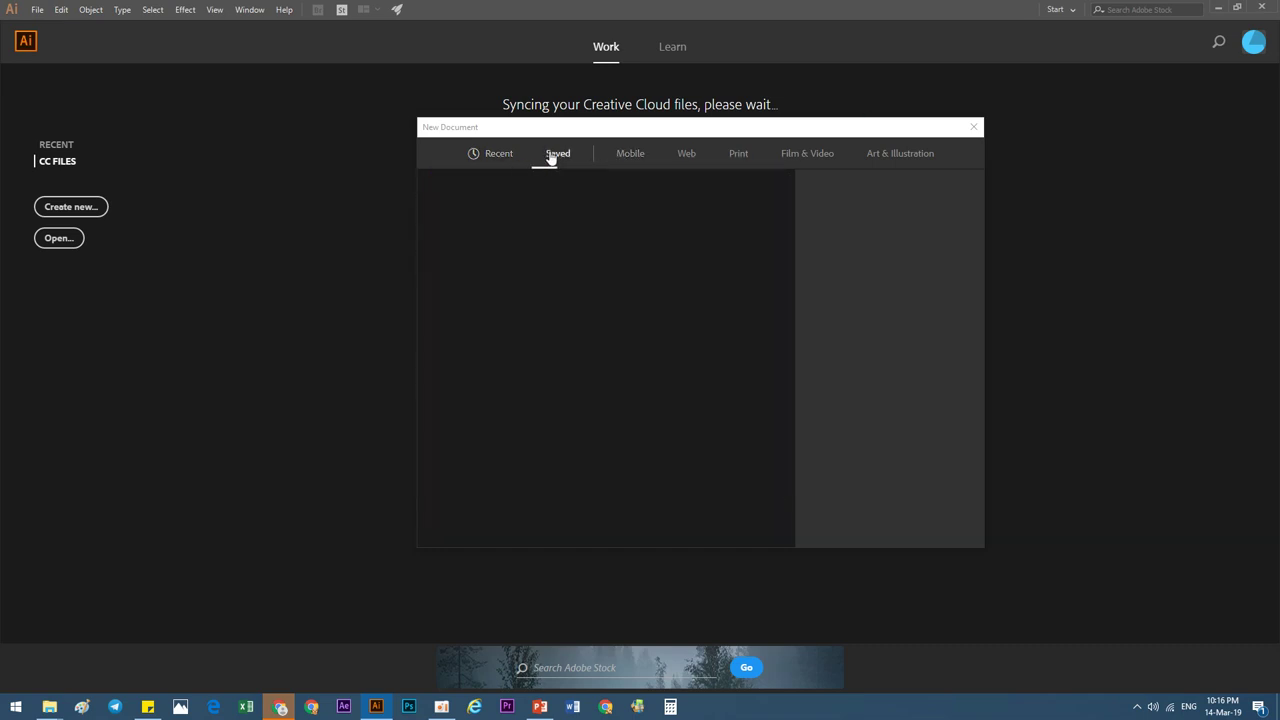
click(632, 158)
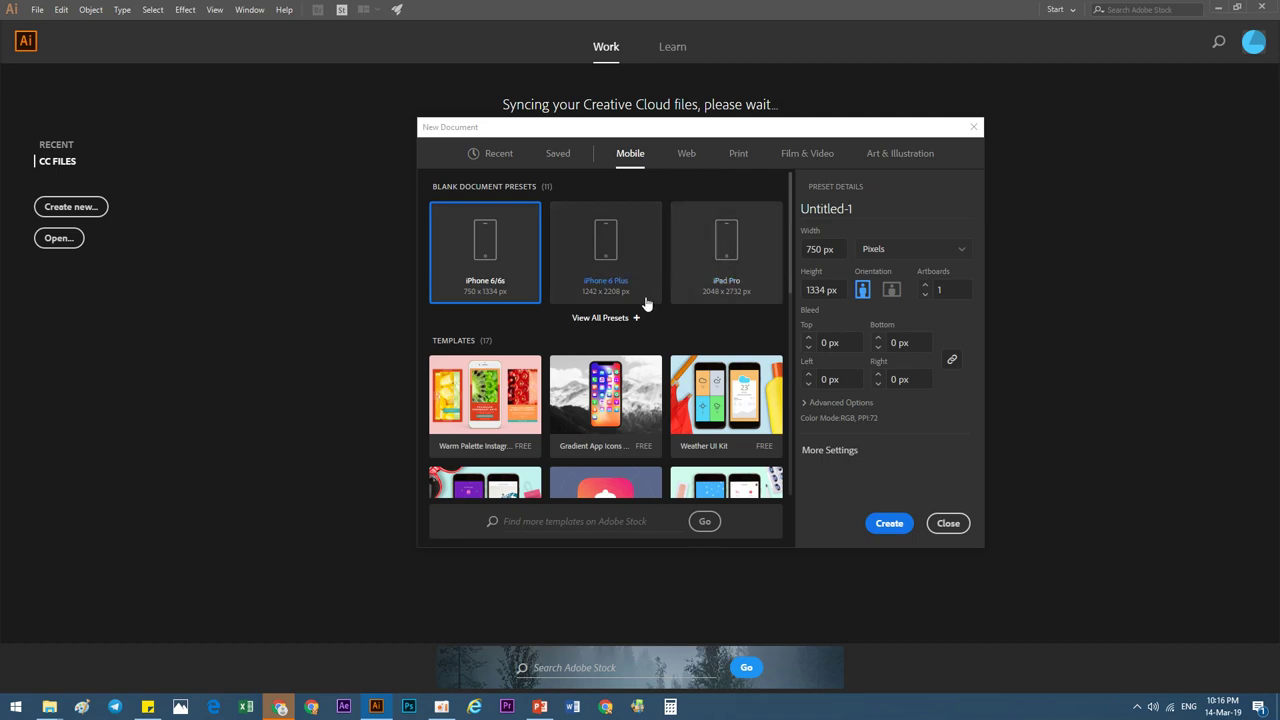
scroll(646, 300, down, 1)
scroll(645, 360, down, 2)
scroll(646, 366, up, 2)
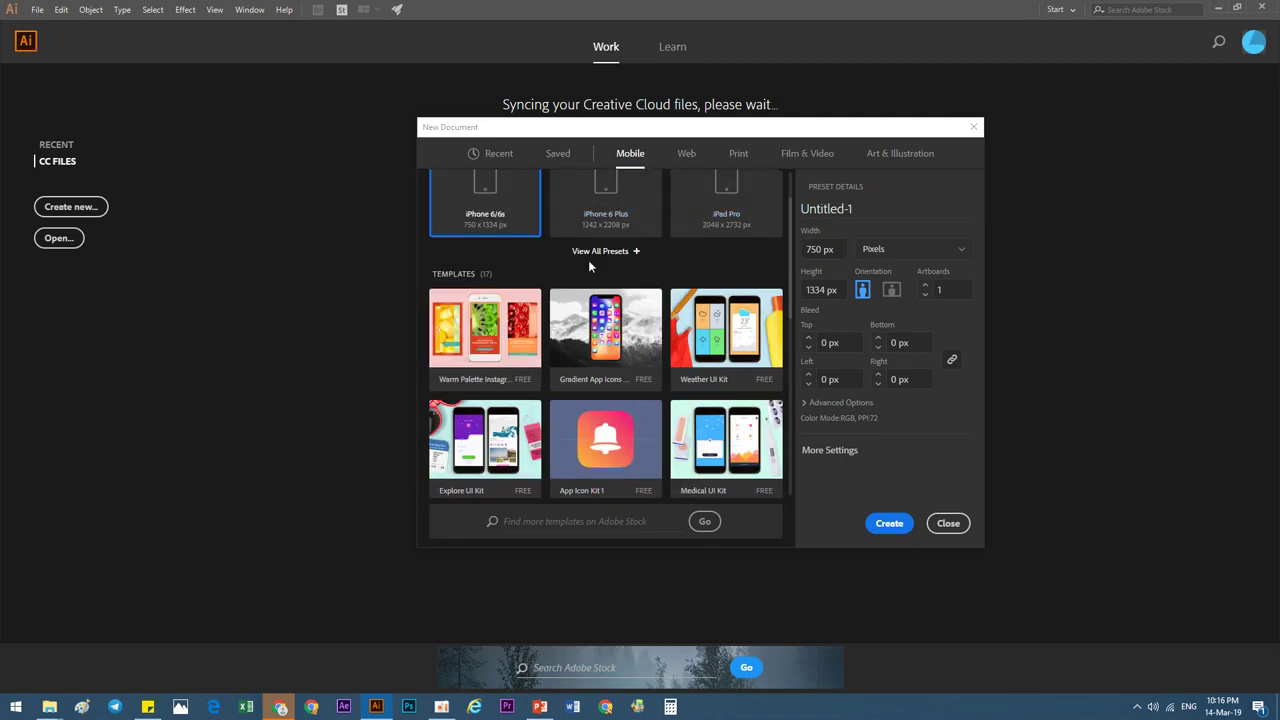
scroll(540, 288, up, 1)
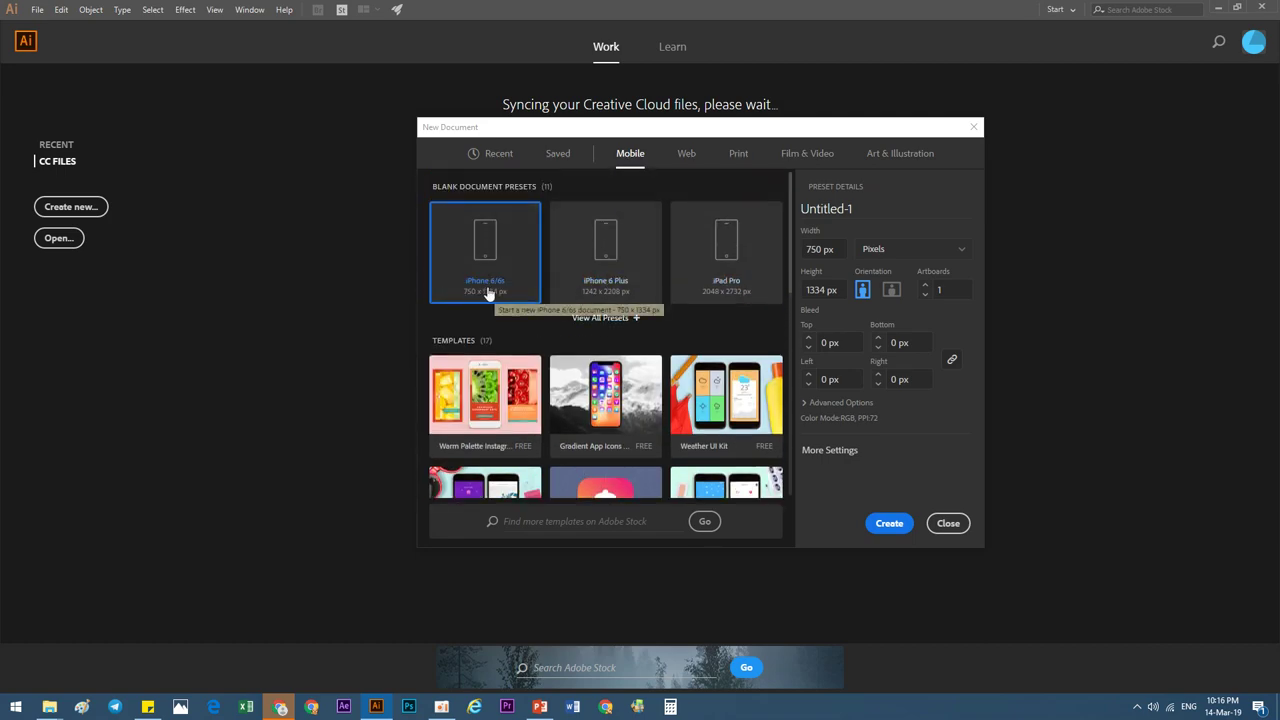
- Browse the Web, Film & Video and Art presets, then pick Print A4 (210 × 297 mm)
click(686, 156)
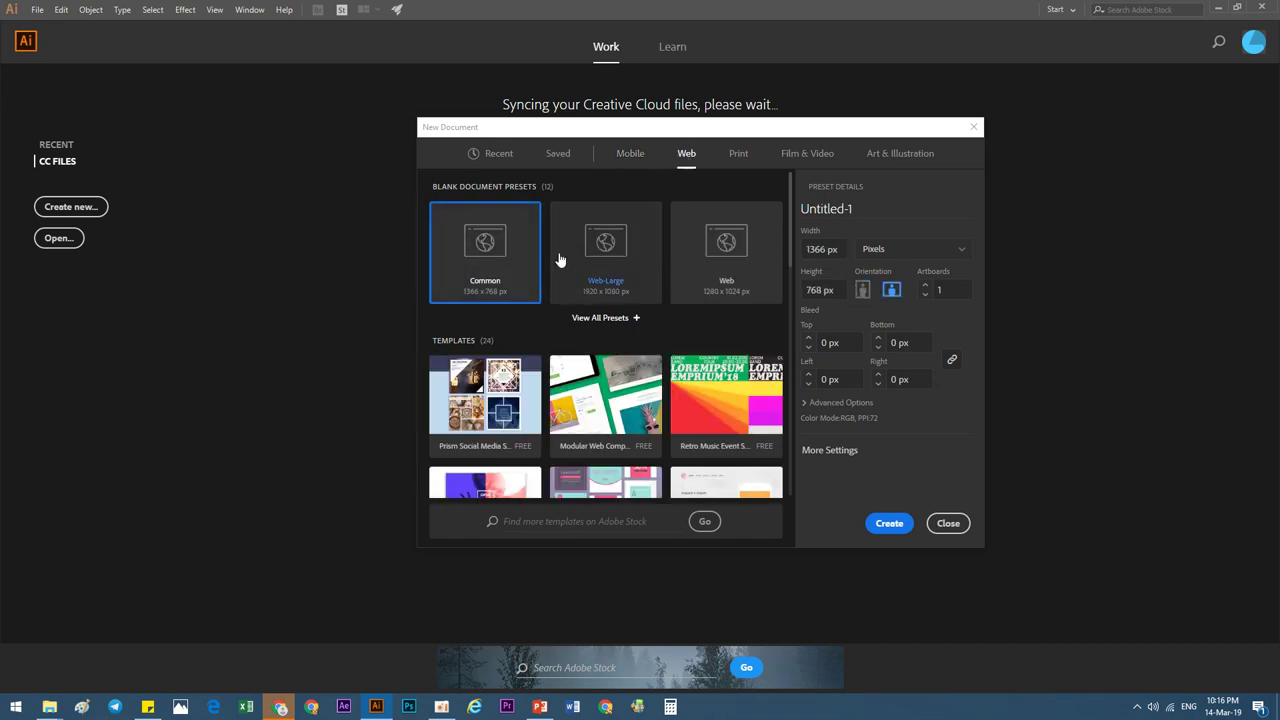
click(741, 156)
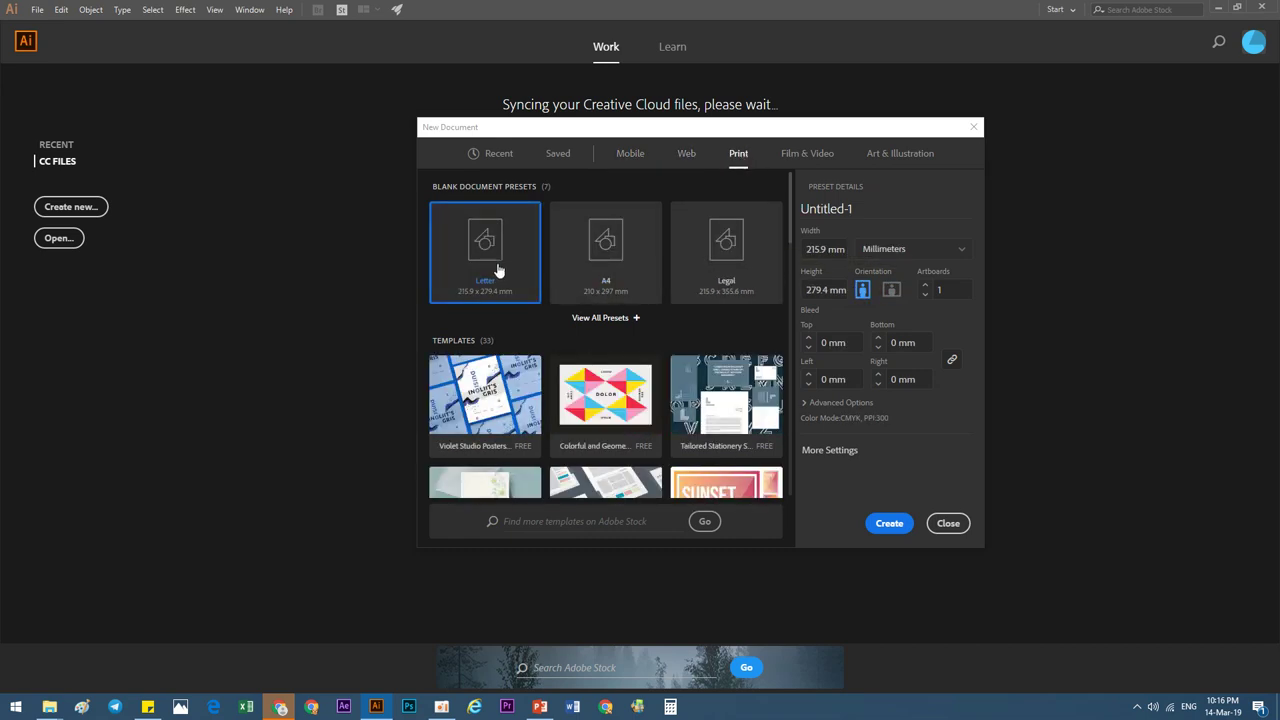
click(808, 160)
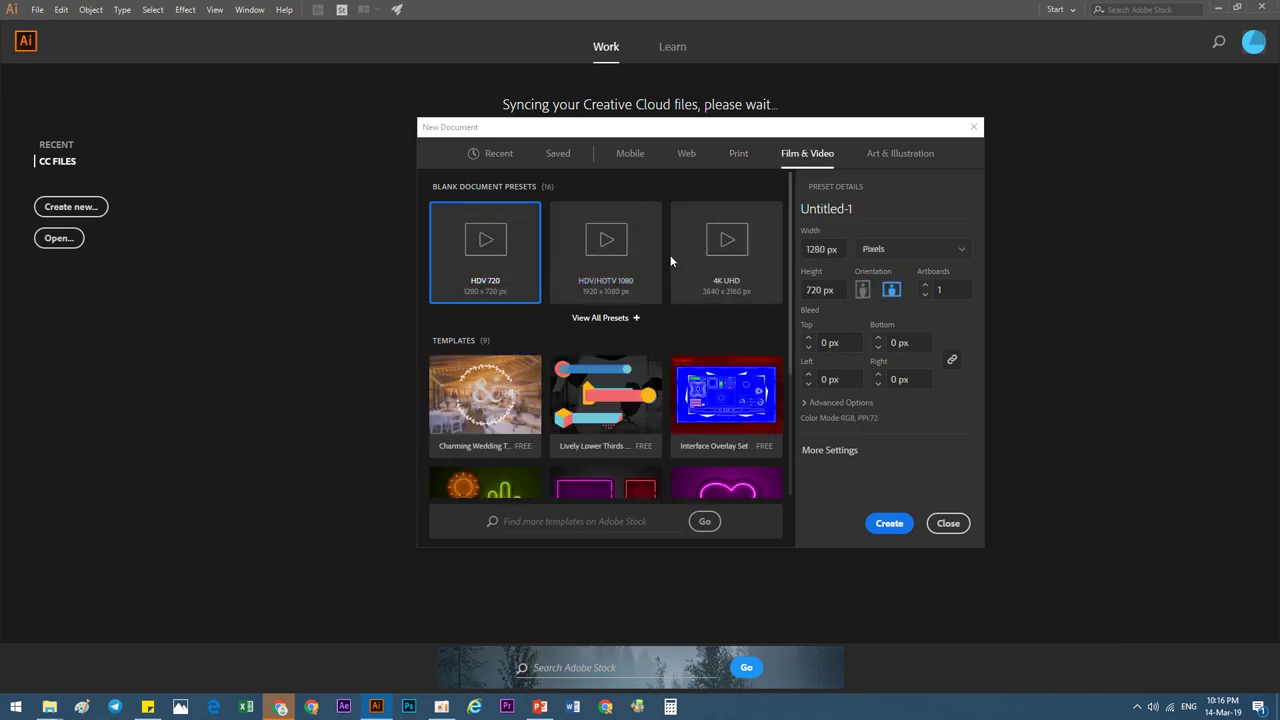
click(915, 155)
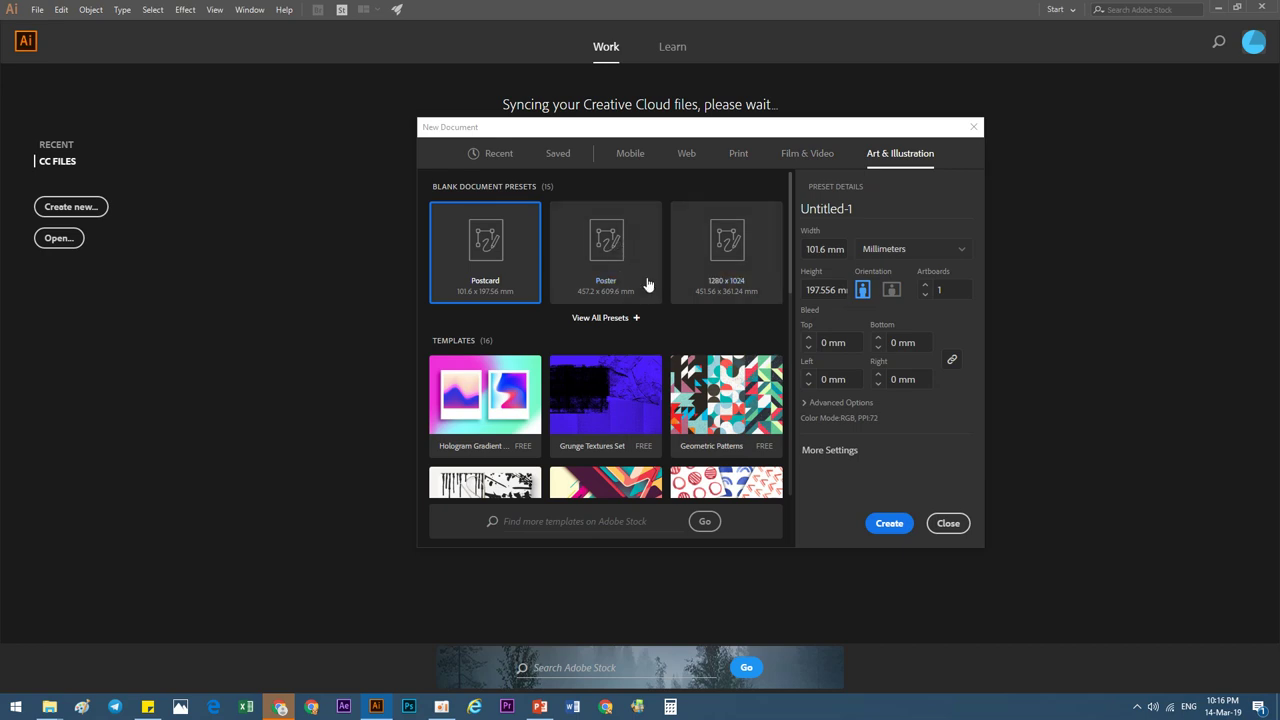
click(627, 240)
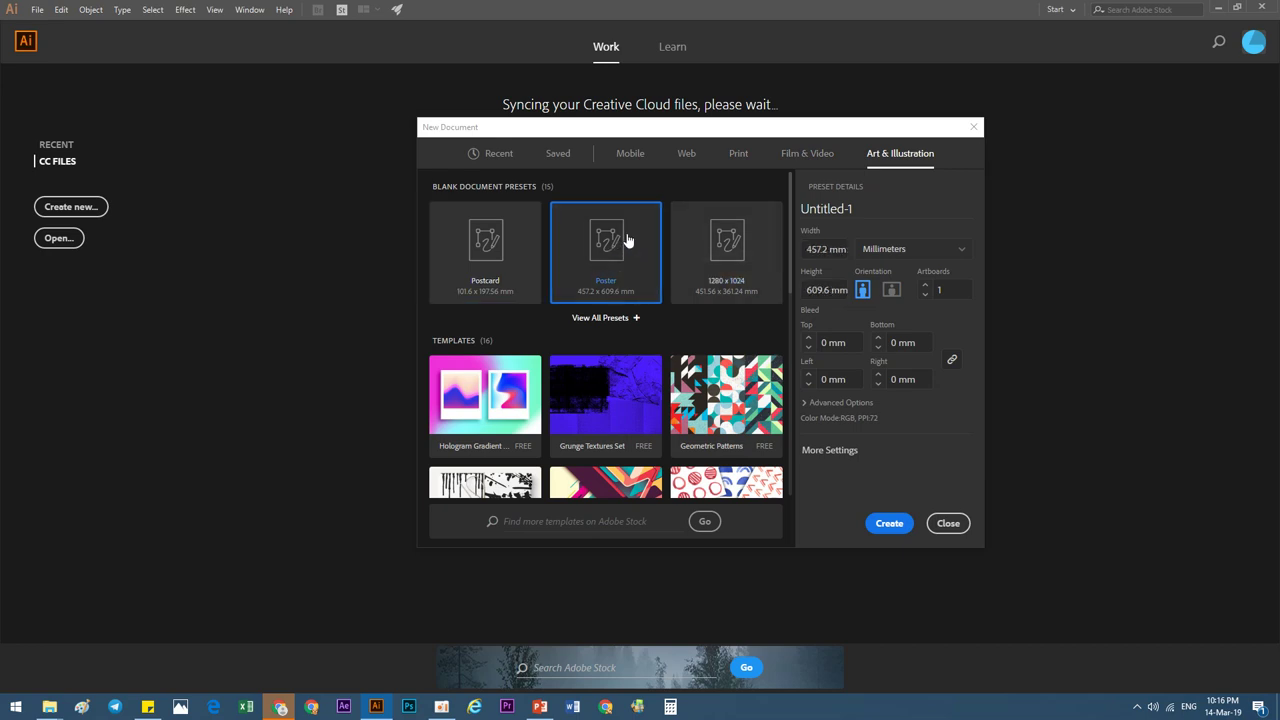
click(738, 155)
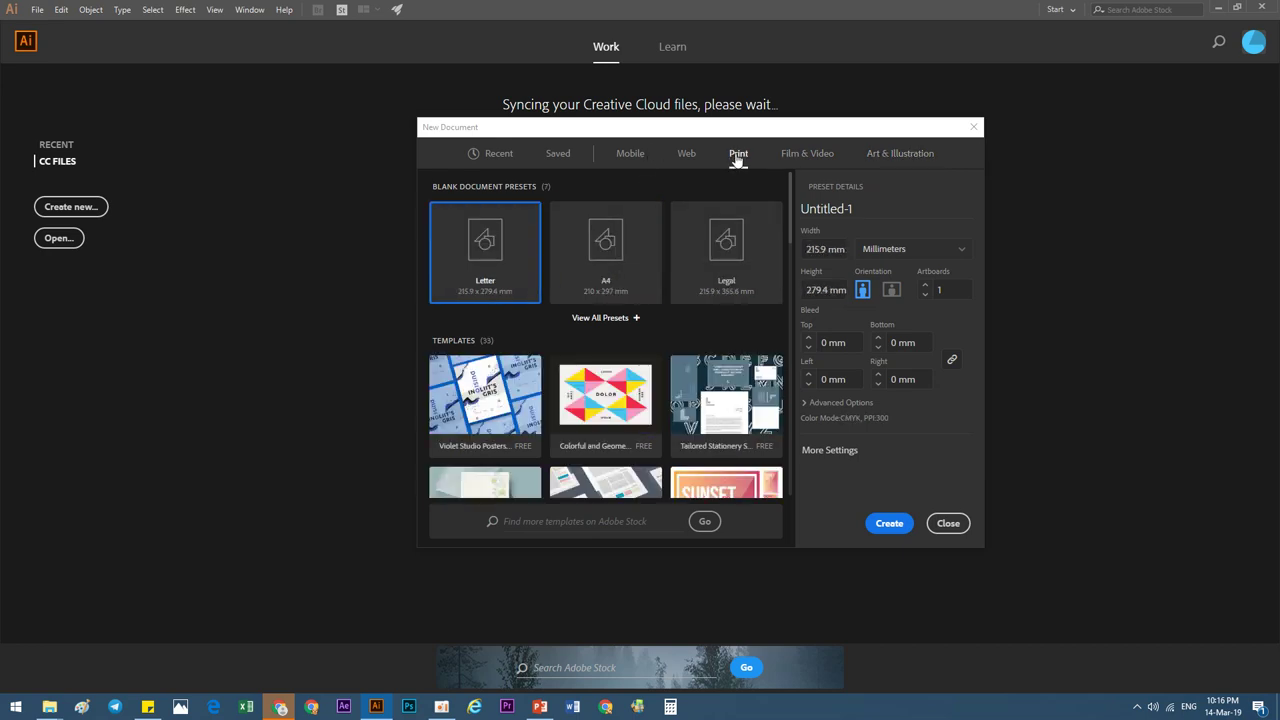
click(618, 262)
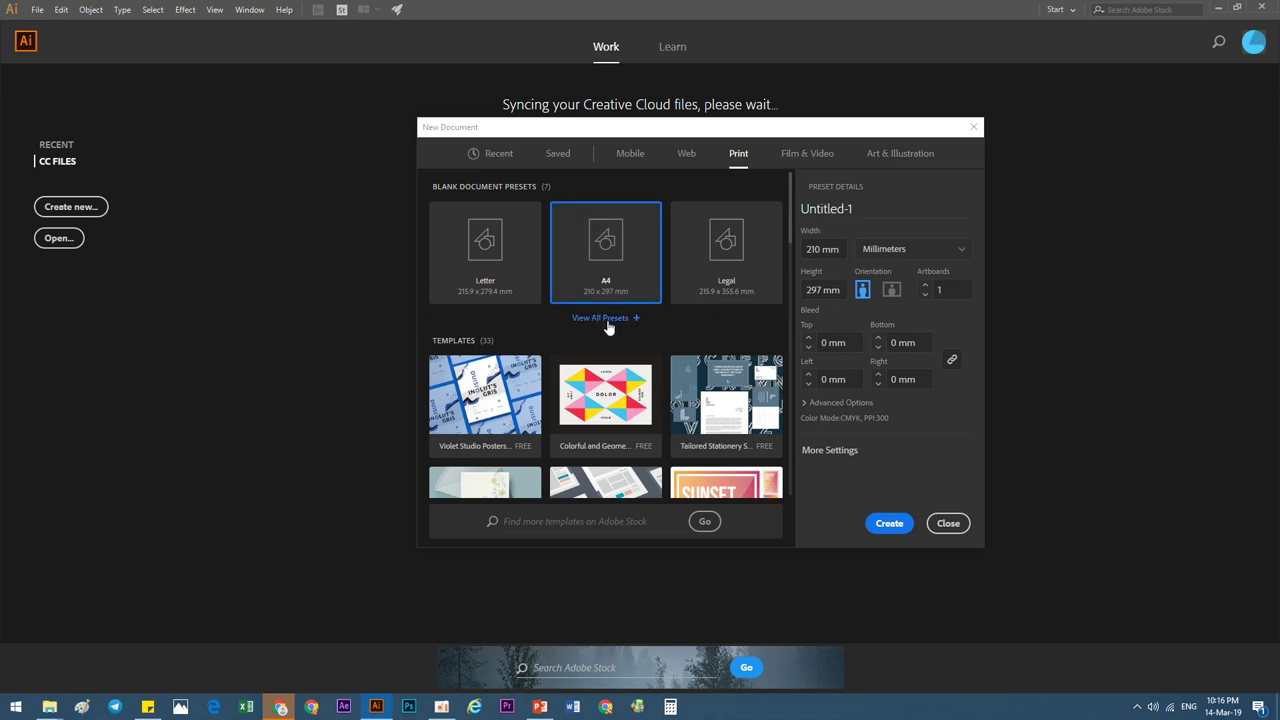
- Name the A4 document 'ttt' and check its width and height fields
click(609, 318)
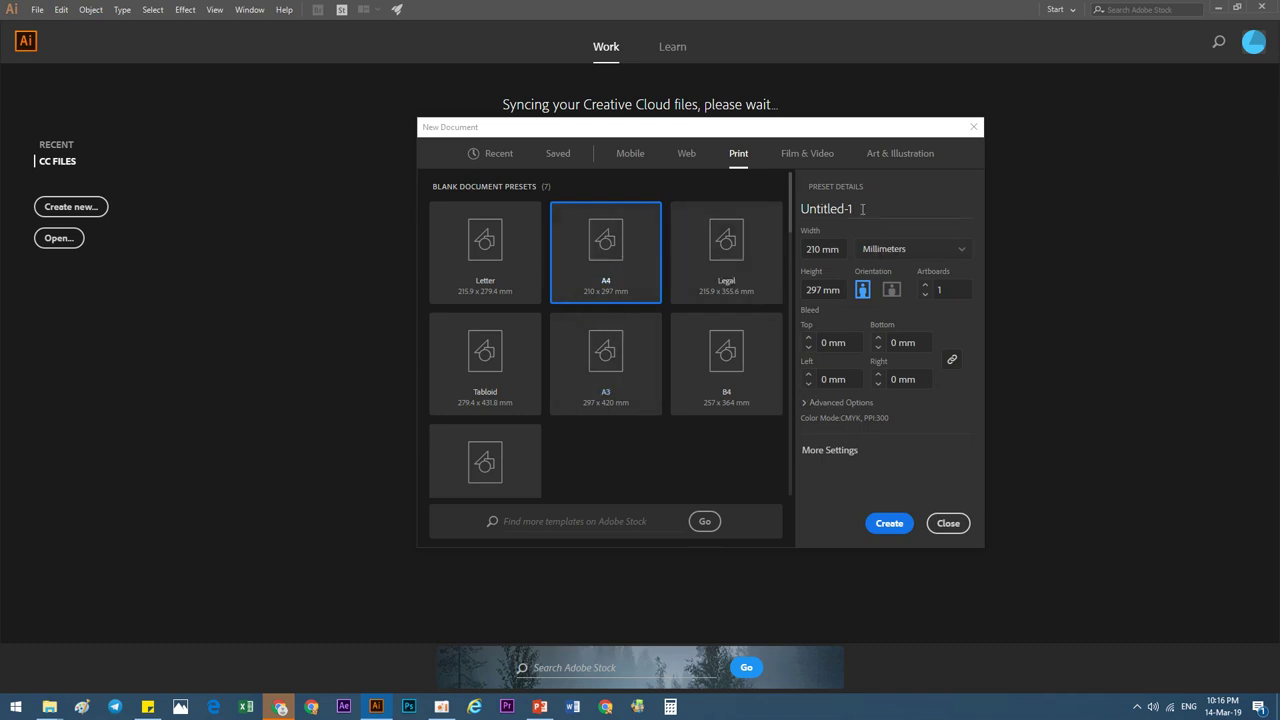
drag(862, 209, 772, 215)
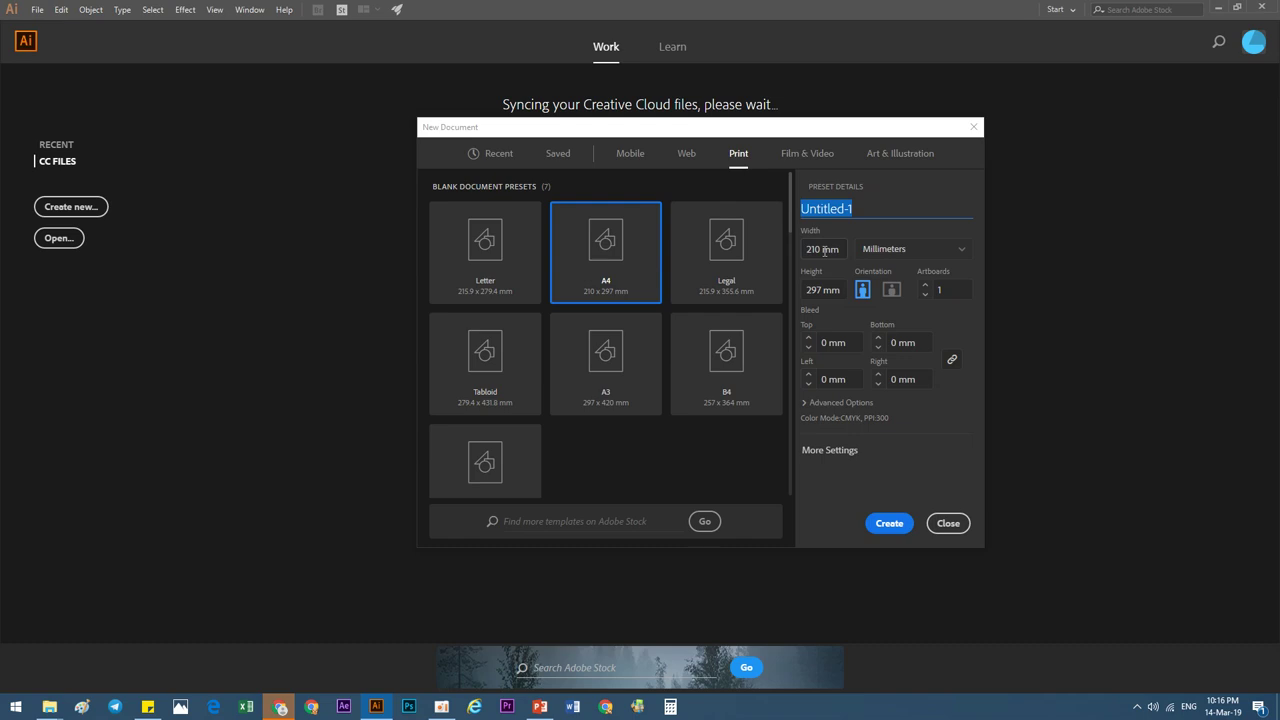
text(t)
text(tt)
click(827, 250)
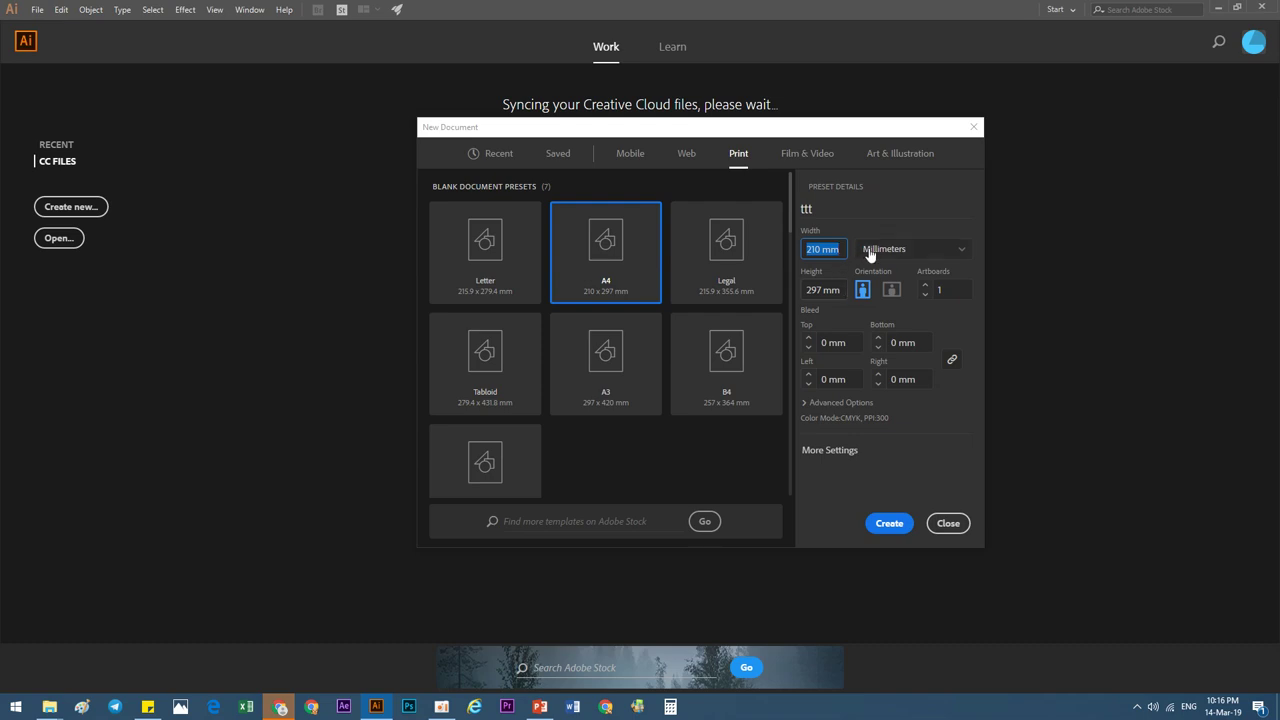
click(825, 290)
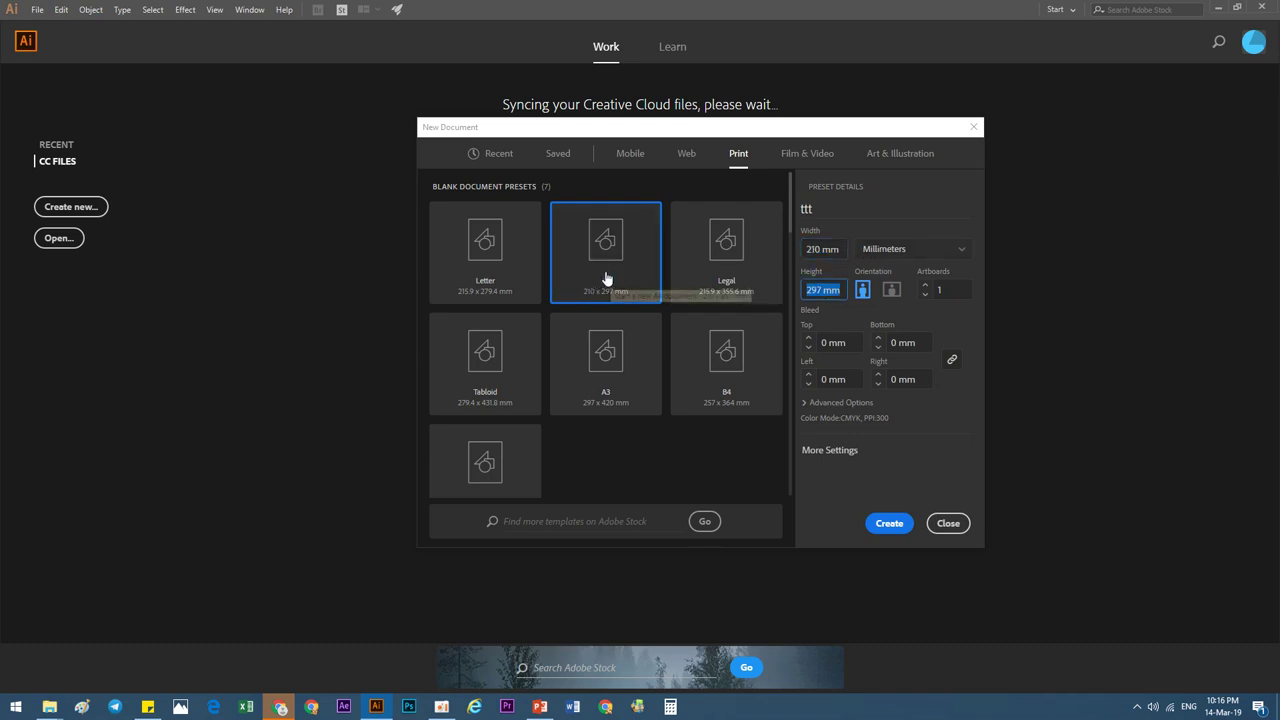
- Switch the units to Centimeters (21 × 29.7 cm) and expand Advanced Options
click(907, 251)
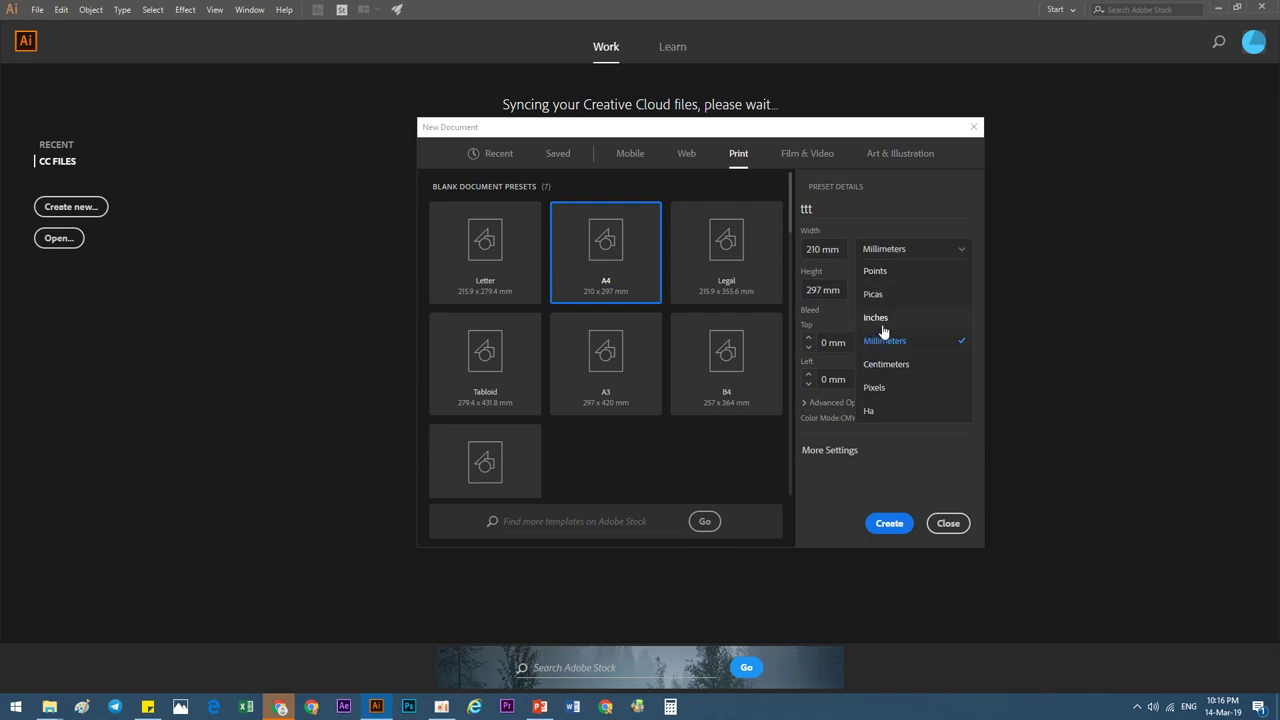
click(874, 364)
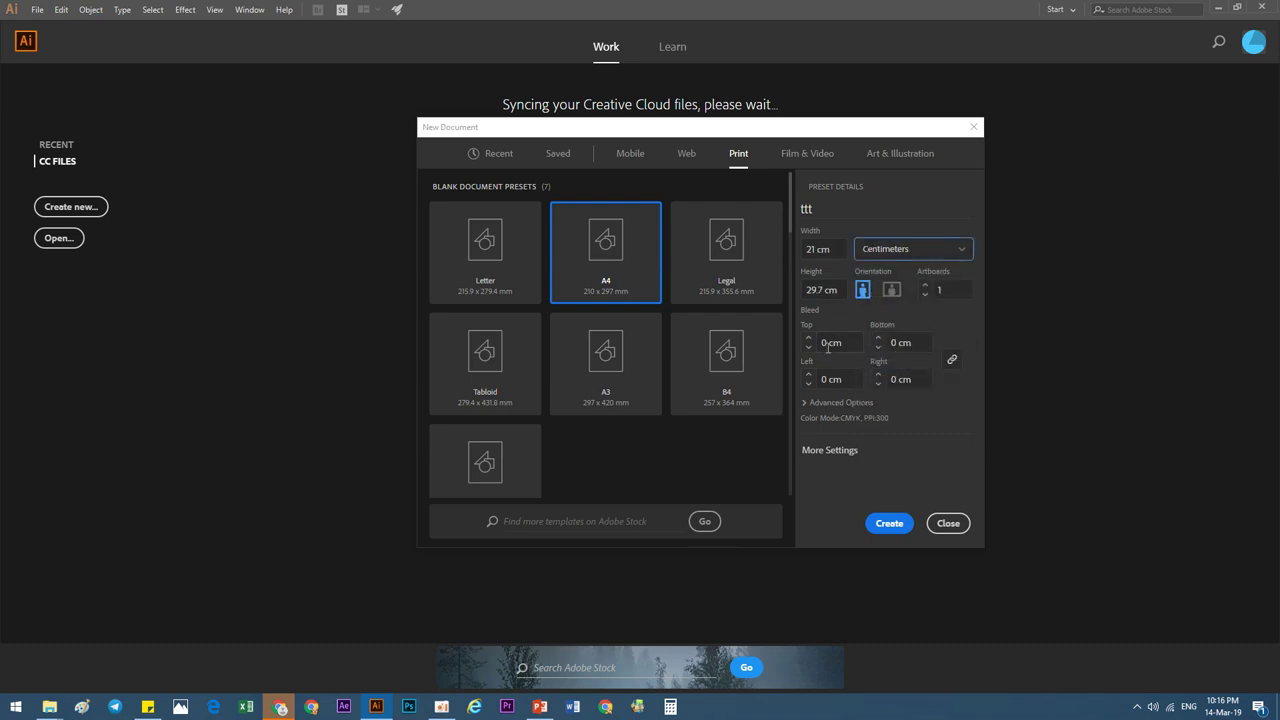
click(830, 346)
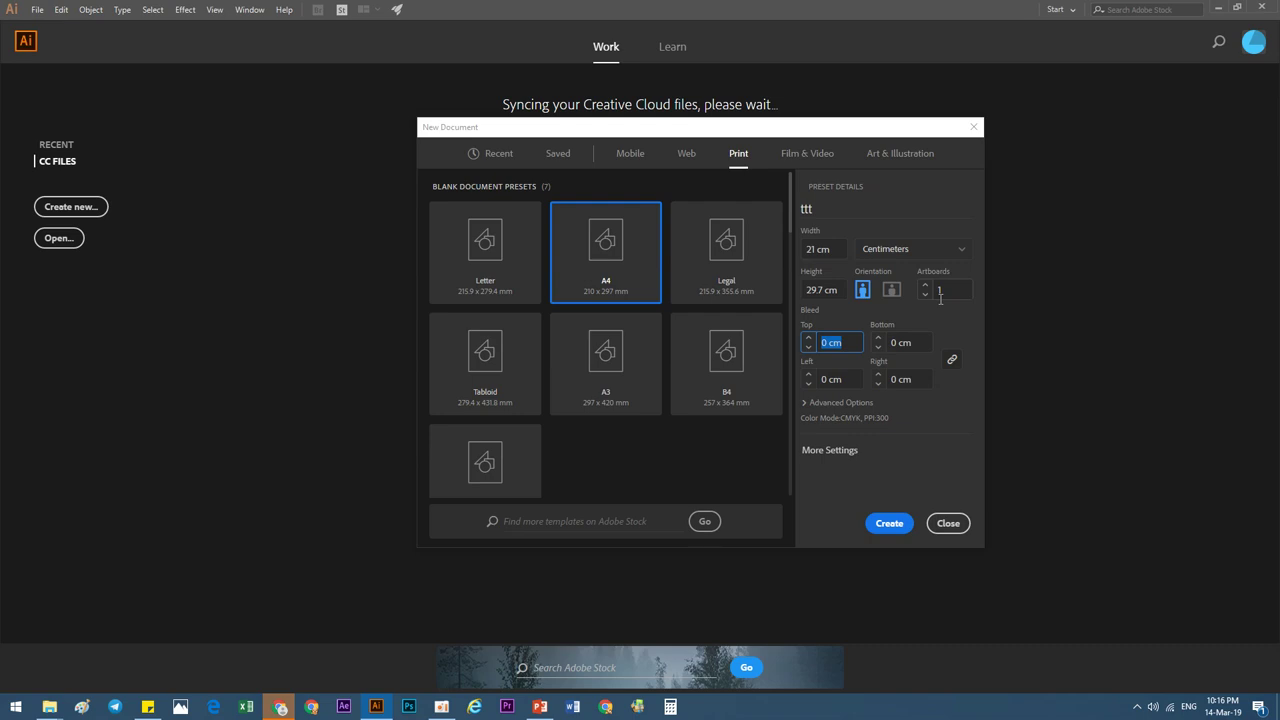
click(803, 403)
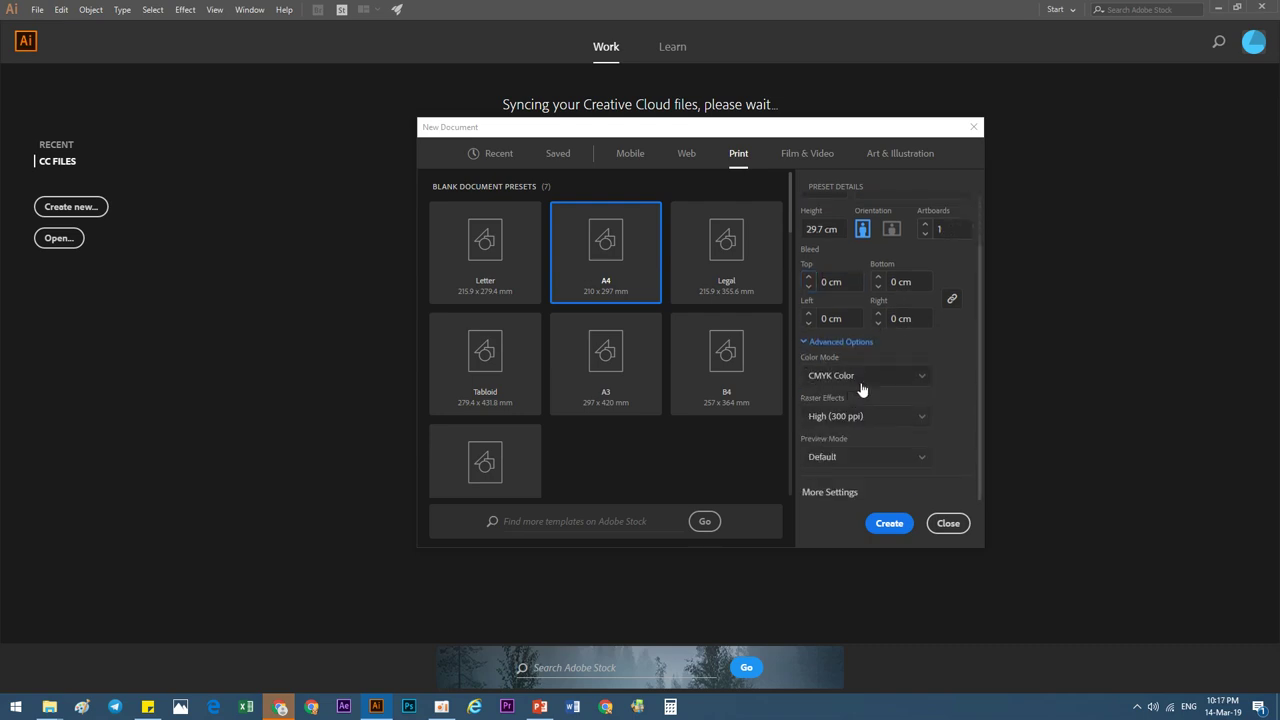
click(850, 376)
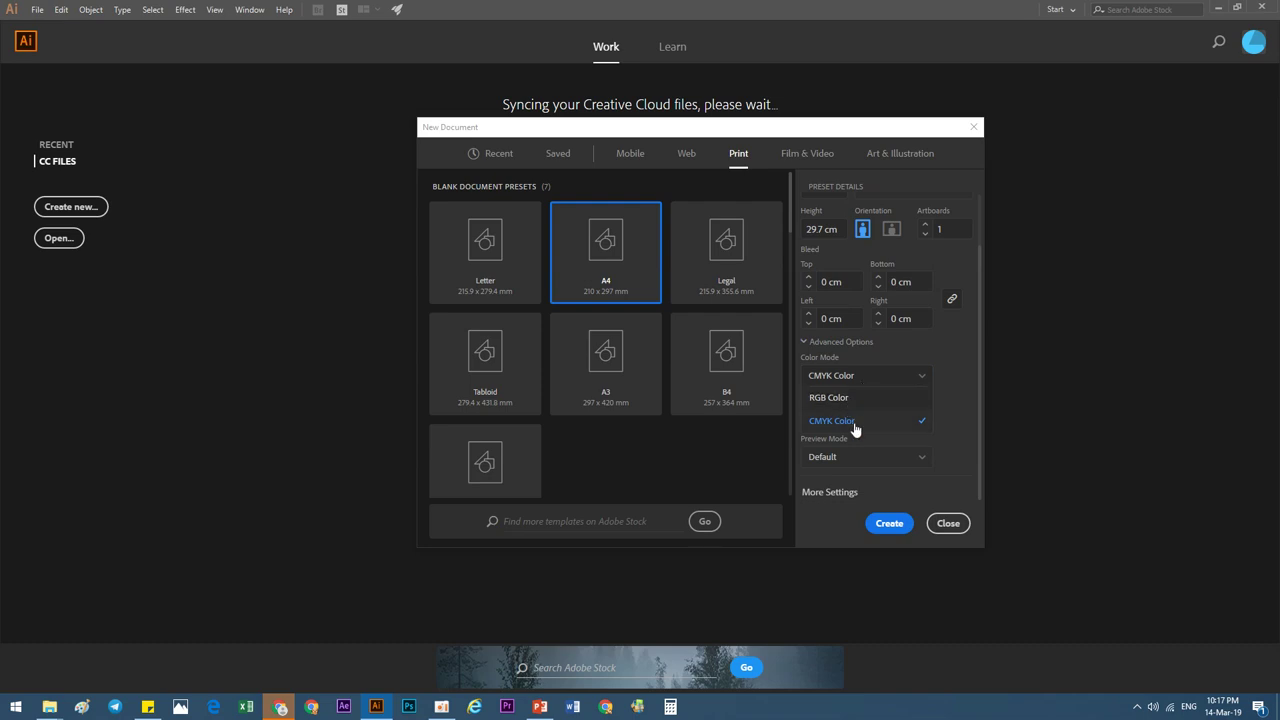
click(855, 428)
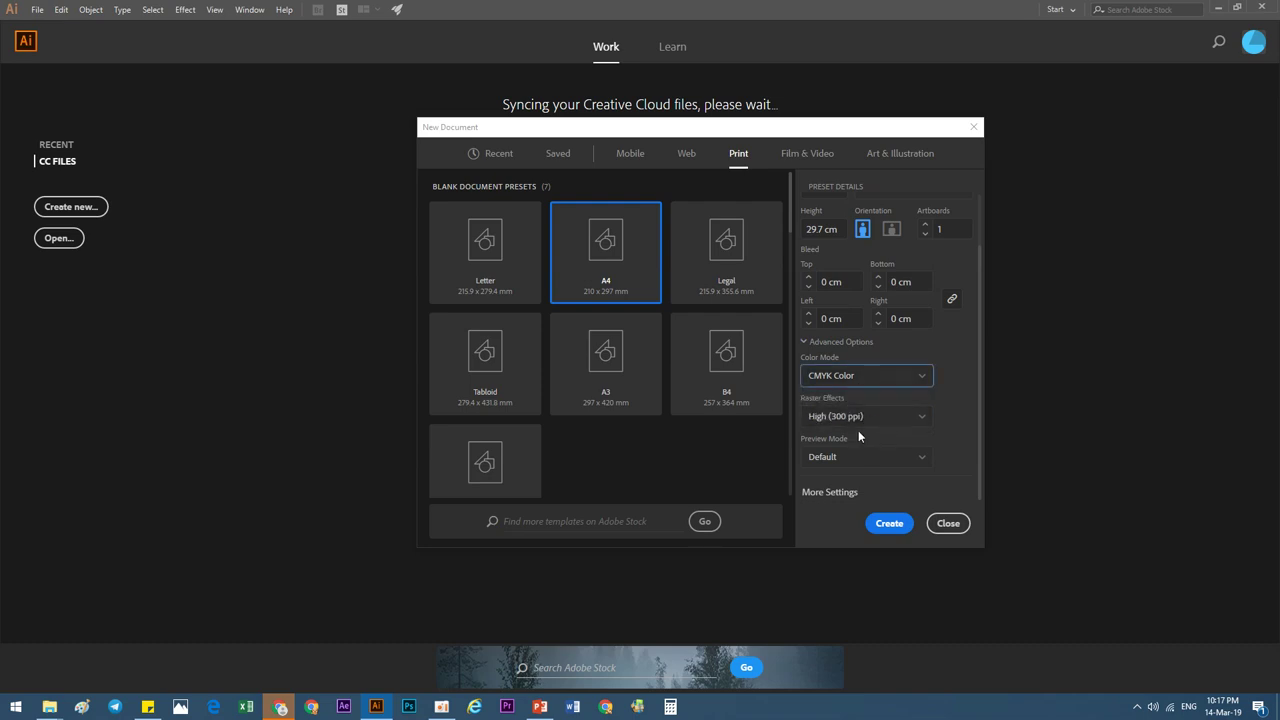
click(867, 421)
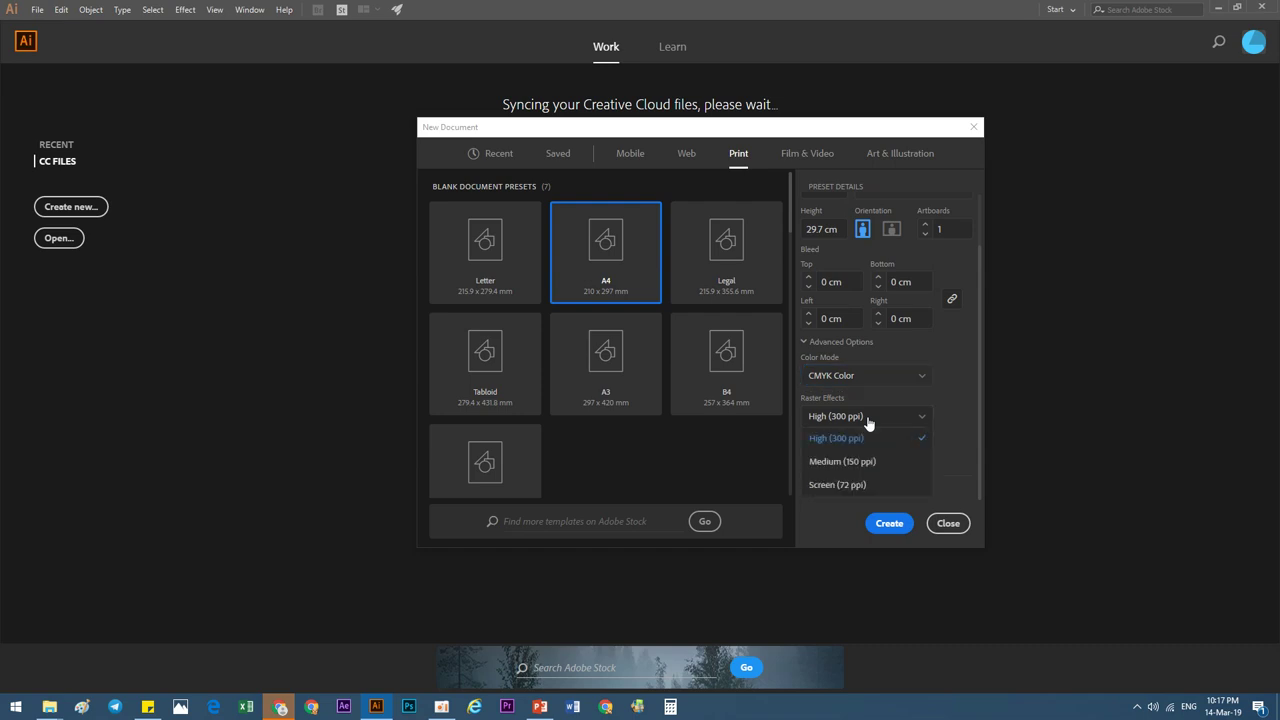
click(854, 438)
click(852, 455)
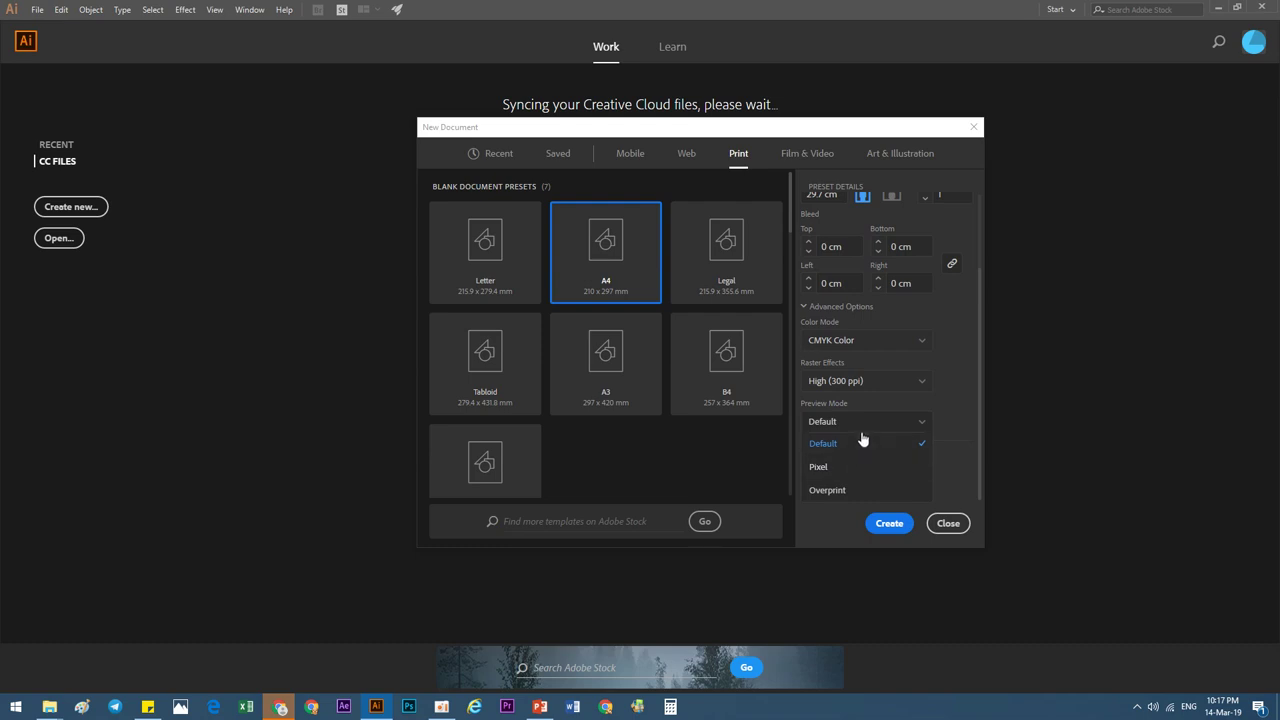
click(862, 442)
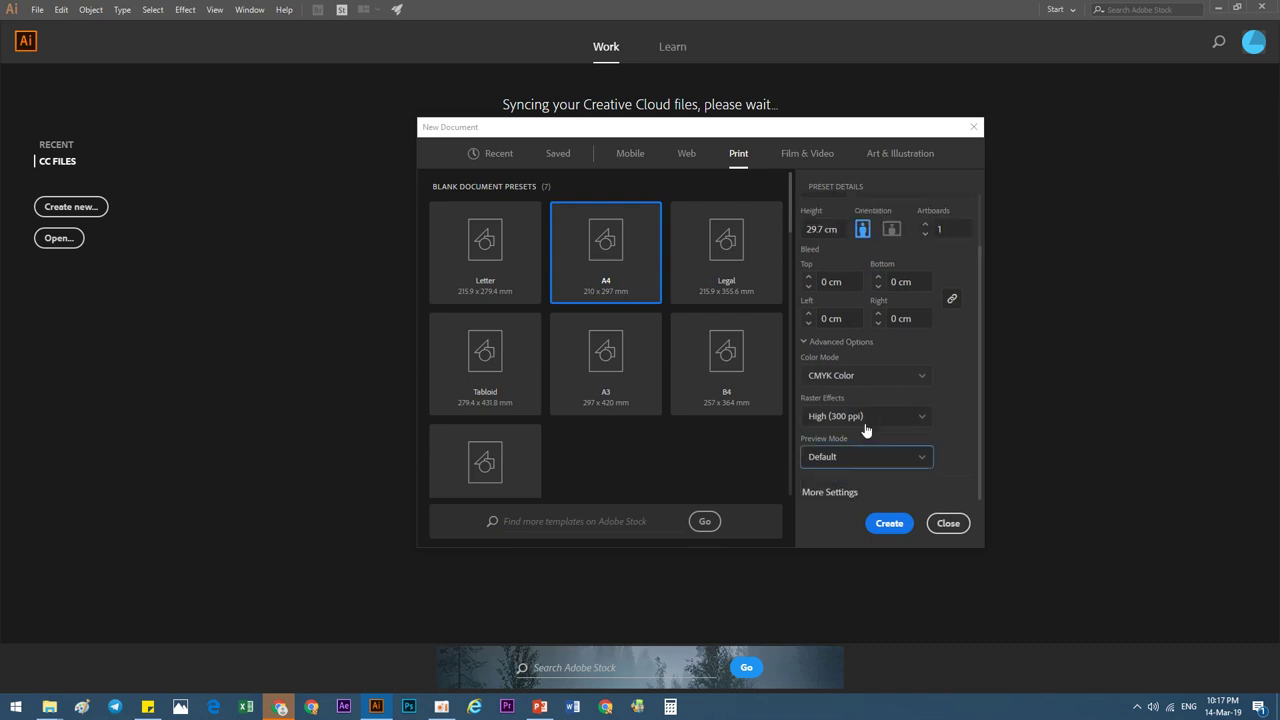
- Confirm the New Document settings to open the blank portrait A4 artboard 'ttt'
click(896, 530)
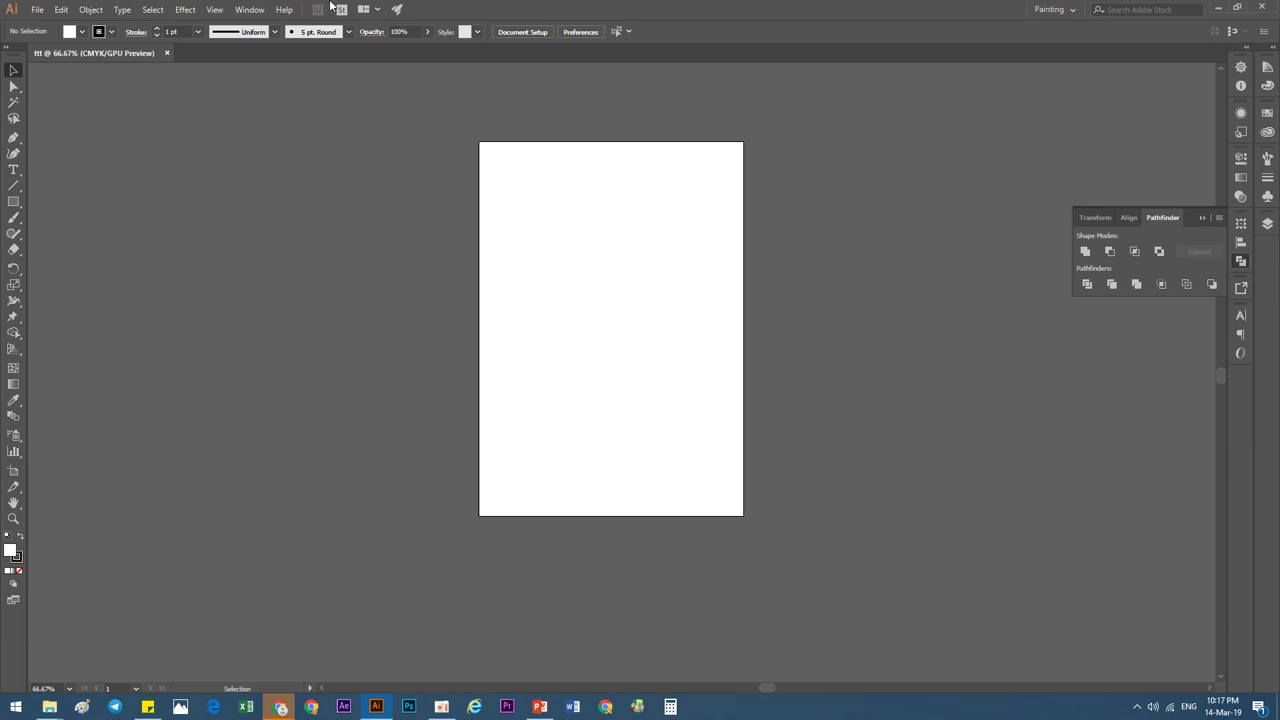
- Open the File menu to look through its commands
click(35, 10)
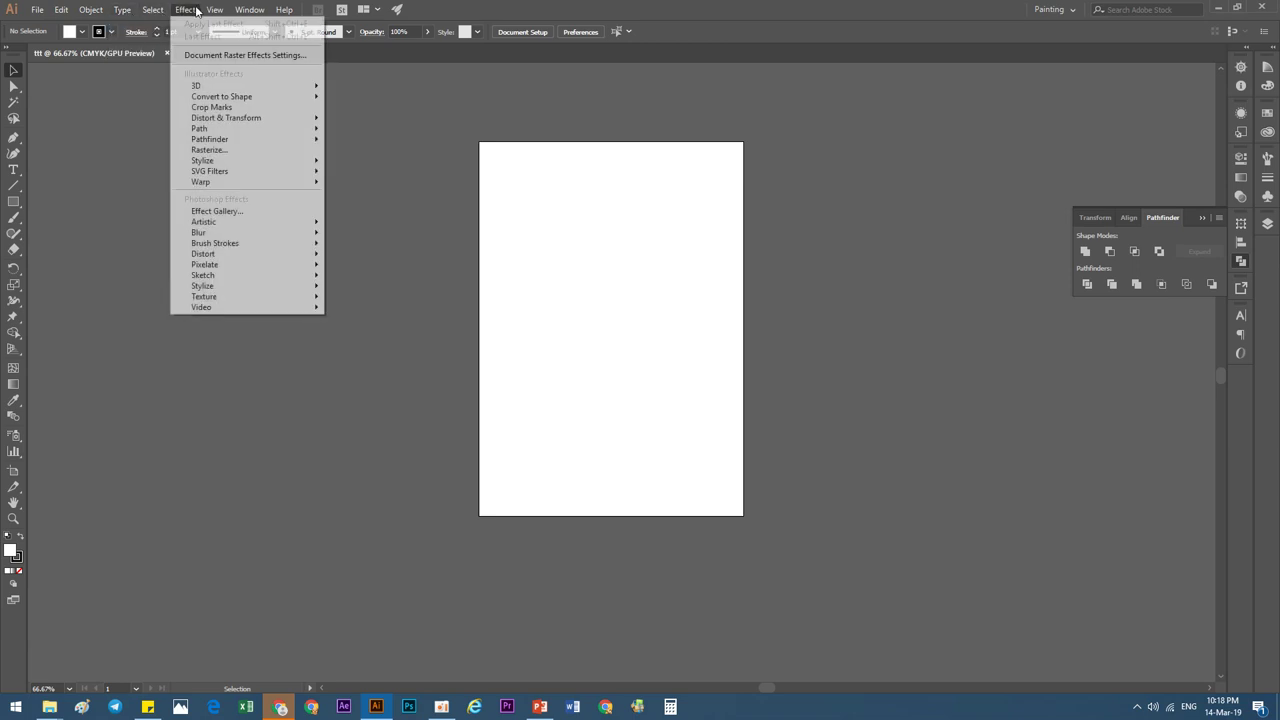
mouse_move(249, 10)
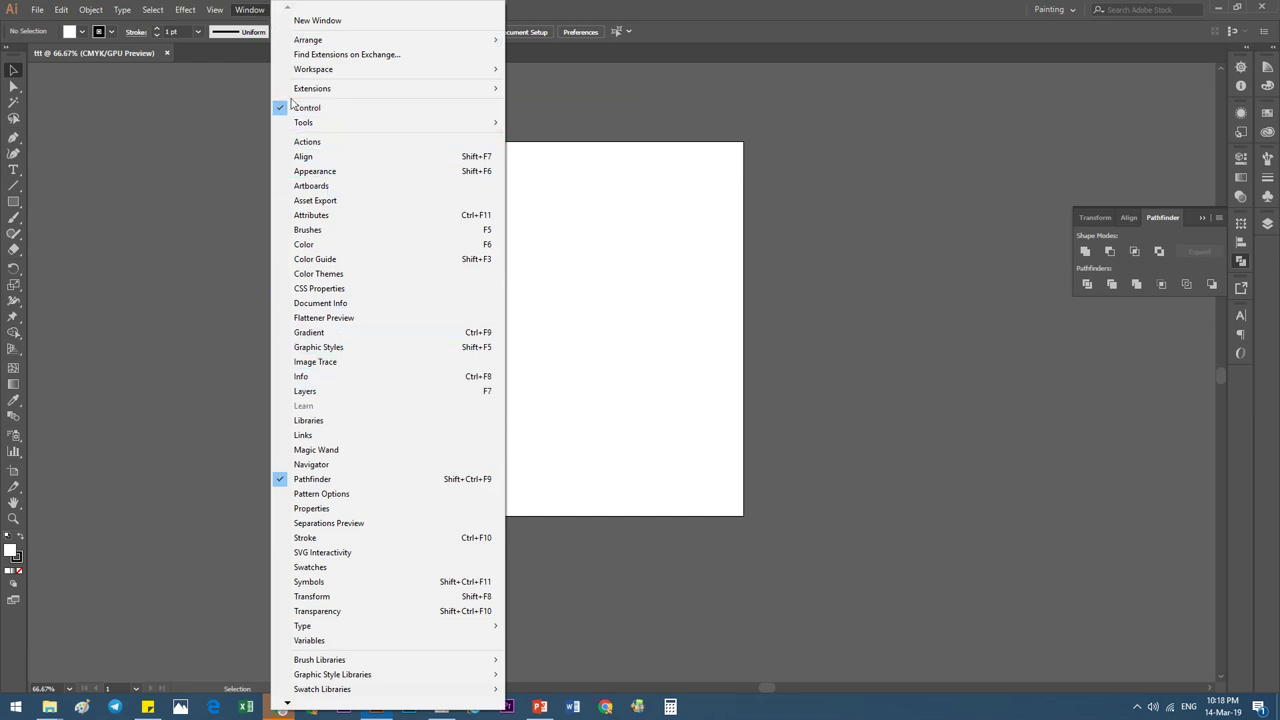
- Draw a rectangle about 16.78 × 12.22 cm left of the artboard with the Rectangle Tool
click(251, 12)
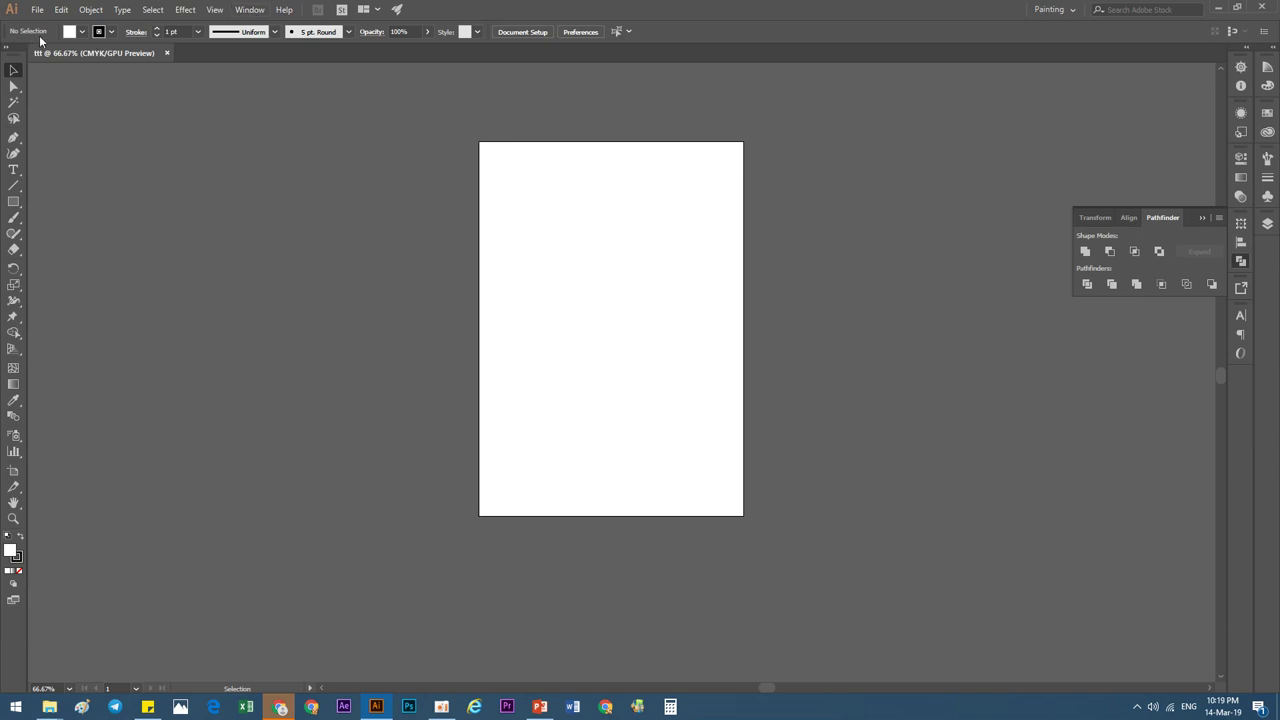
click(16, 88)
click(19, 134)
click(13, 203)
drag(172, 171, 411, 323)
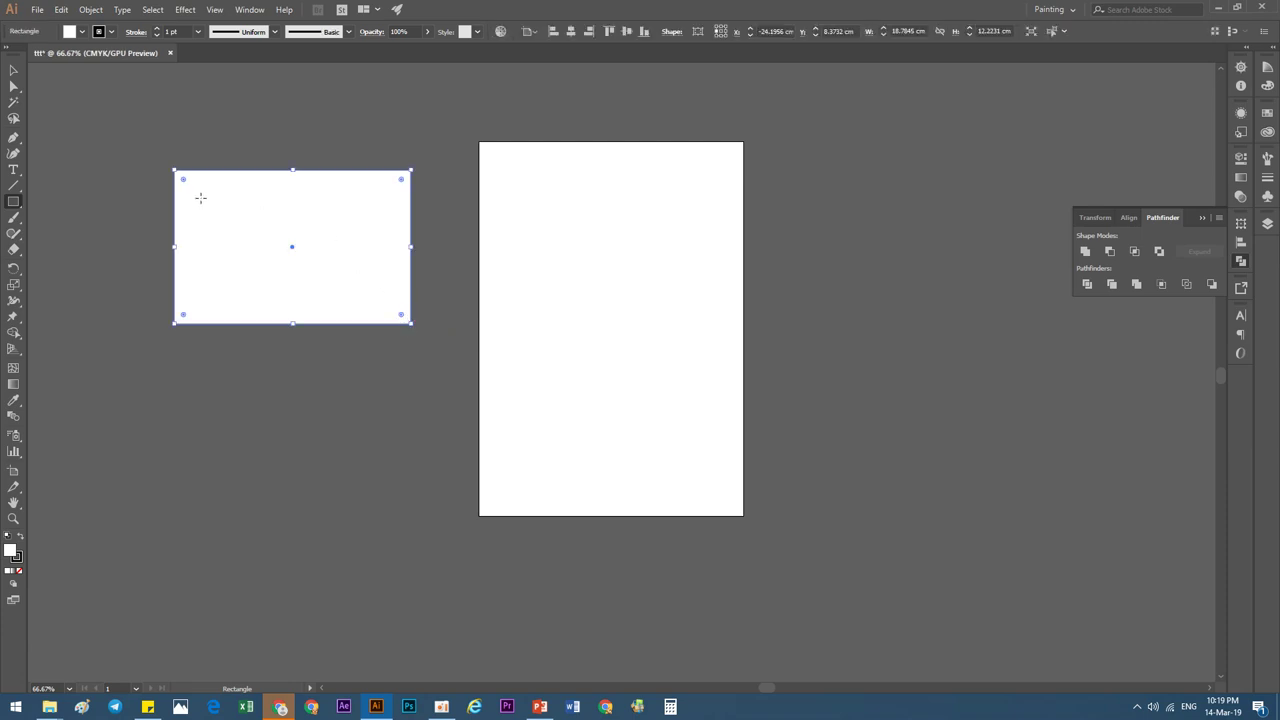
key(v)
- Practice selecting and deselecting the rectangle, briefly trying the Mesh Tool
click(106, 149)
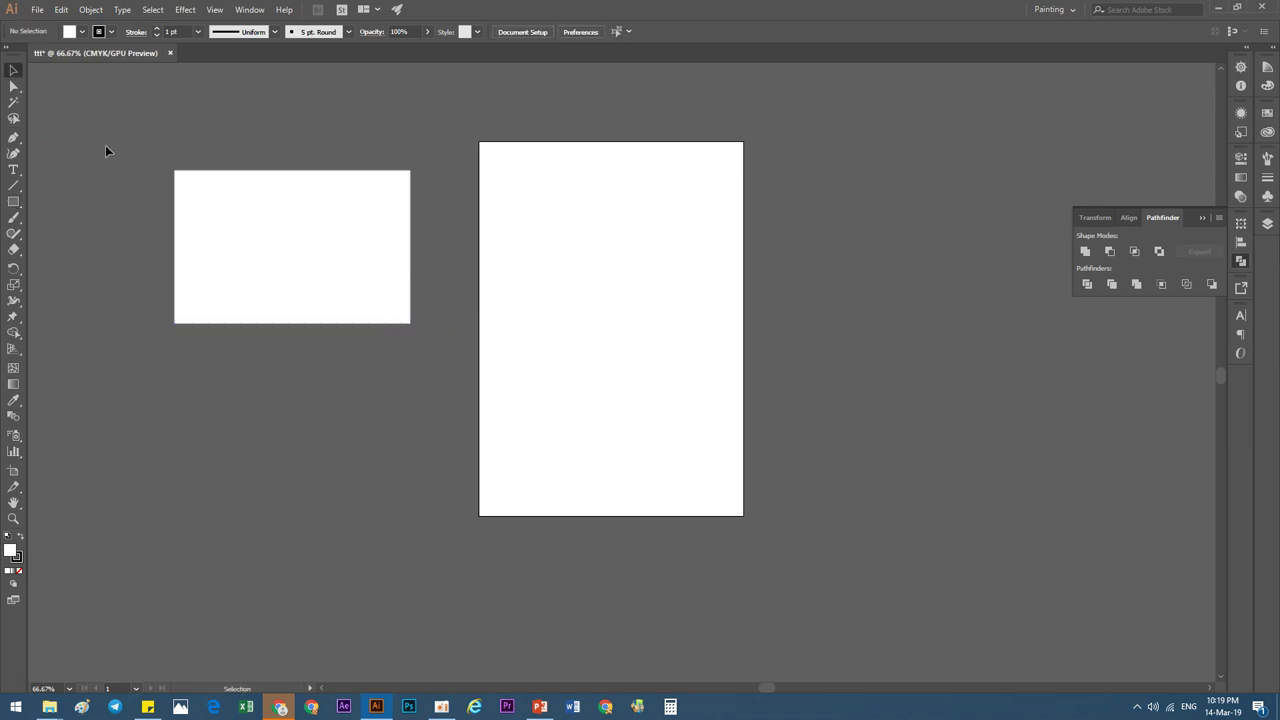
click(251, 243)
click(13, 367)
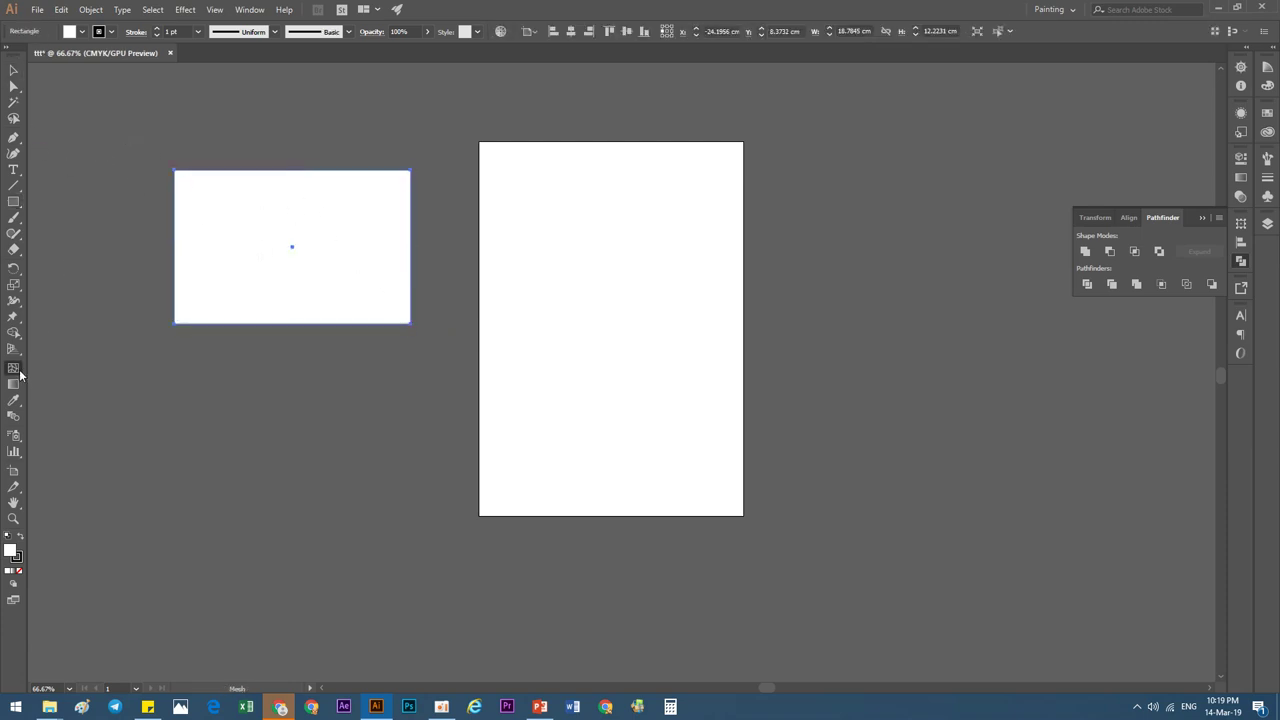
click(13, 70)
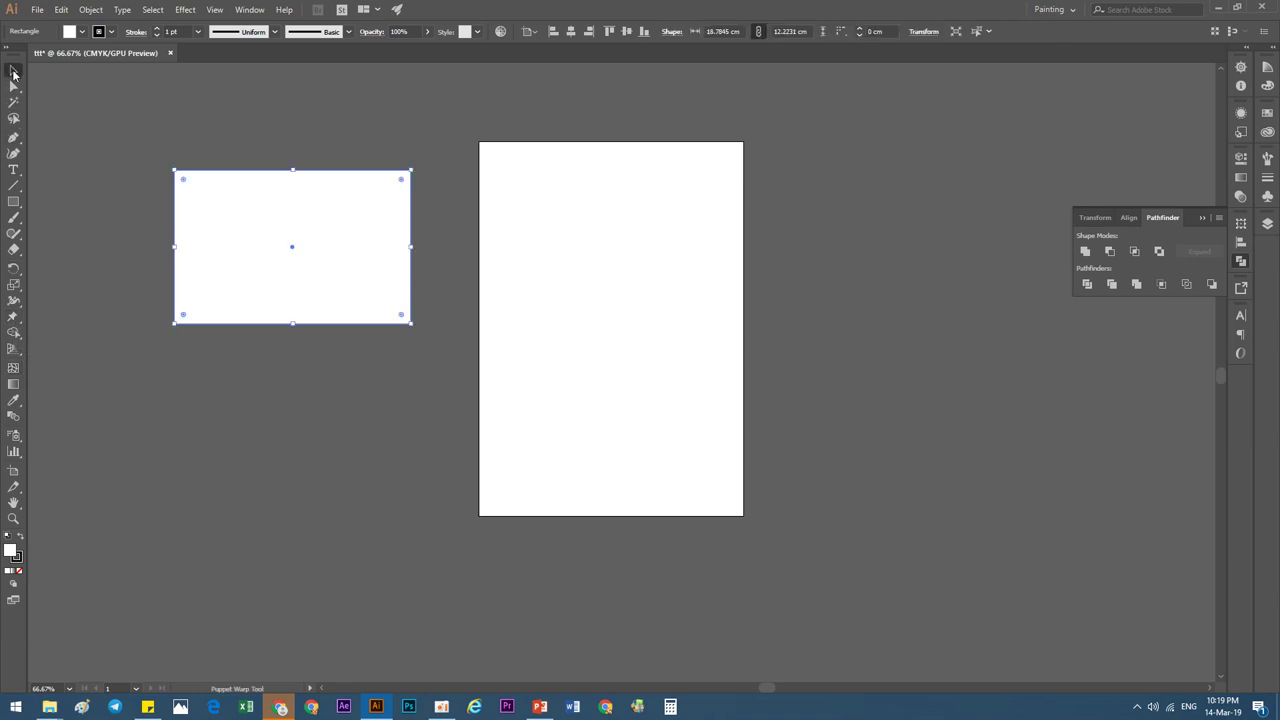
click(190, 187)
click(127, 231)
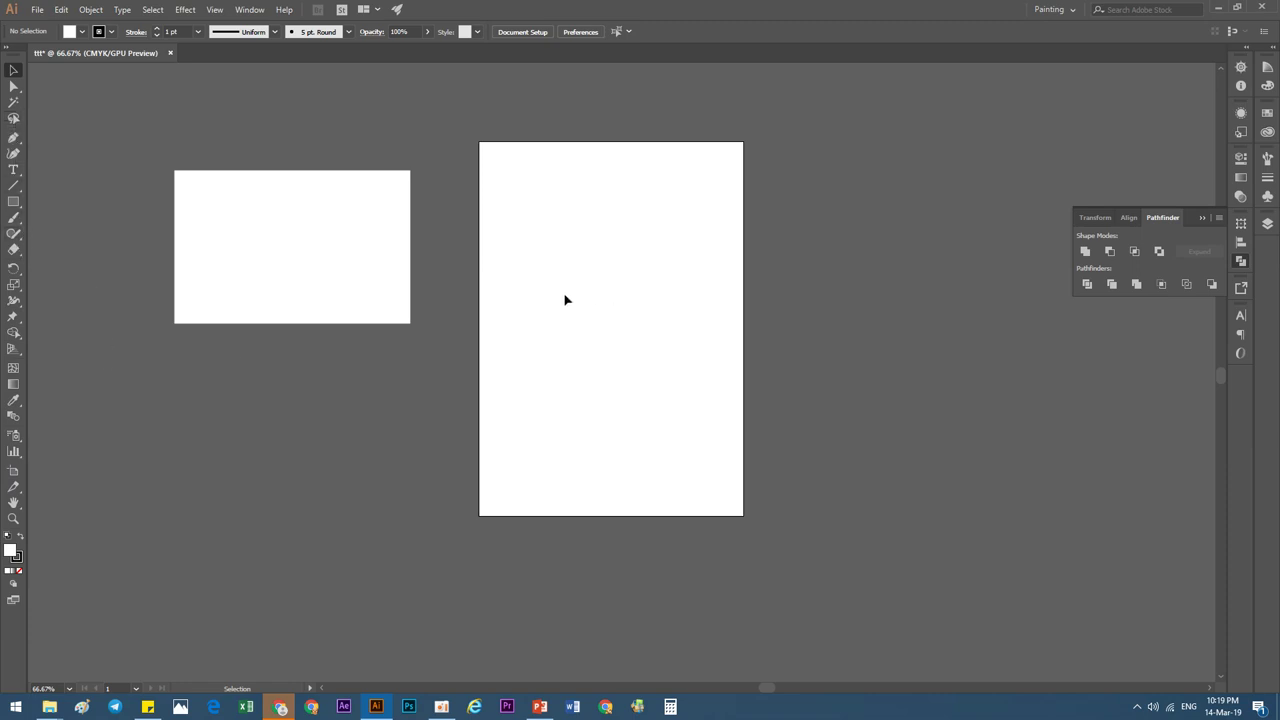
- Collapse the Pathfinder panel and drag the rectangle onto the top of the artboard
click(1064, 275)
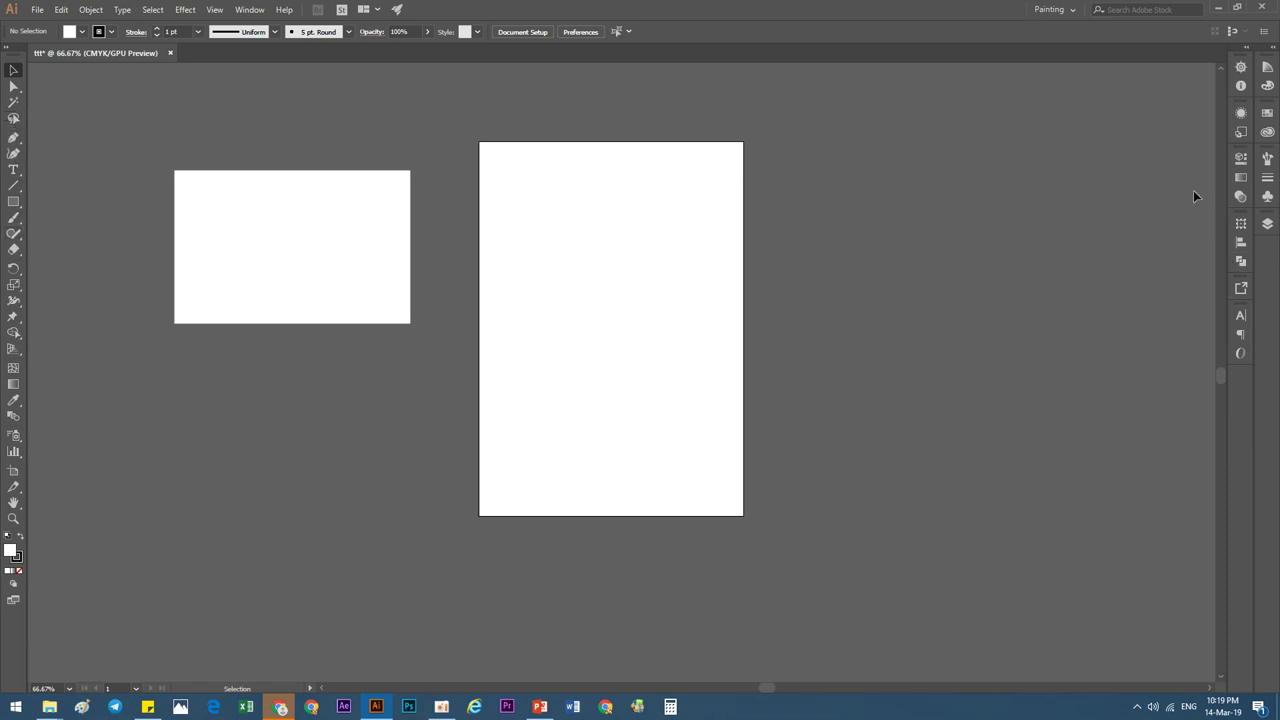
mouse_move(364, 256)
mouse_down()
mouse_move(730, 263)
mouse_move(677, 267)
mouse_up()
click(628, 368)
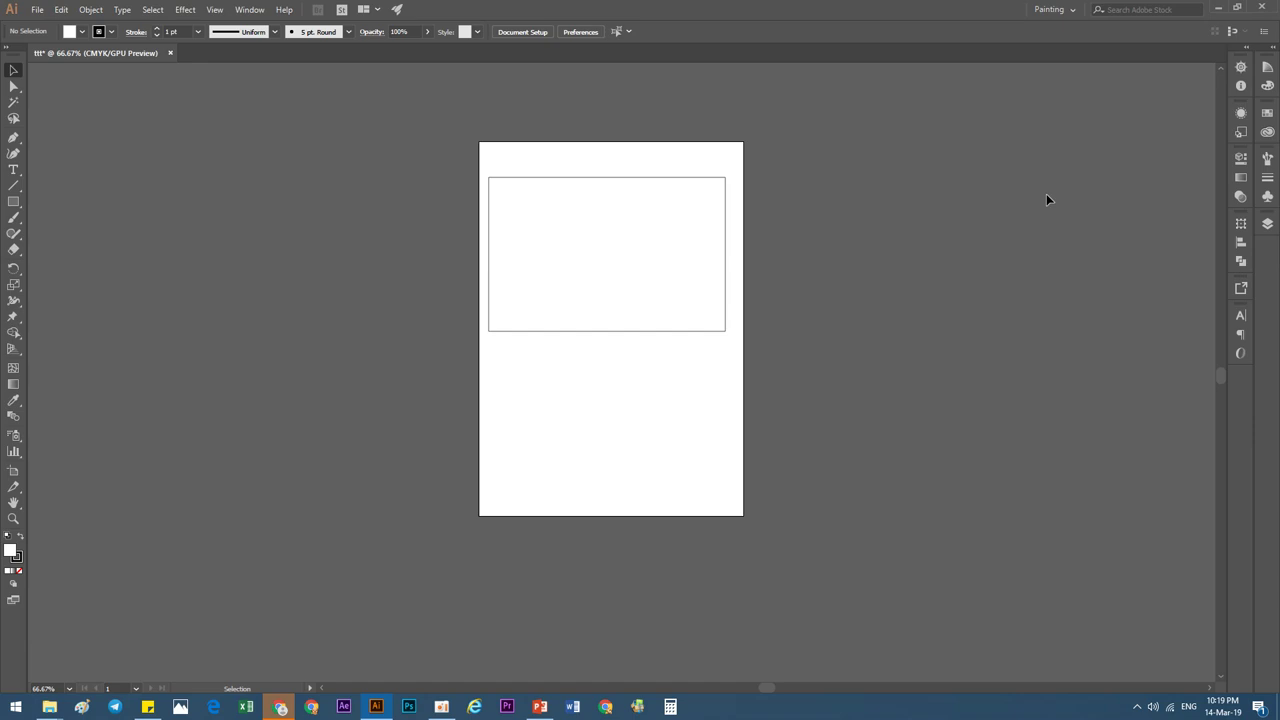
- Open the Transparency, Swatches and Color panels from the dock, ending on Color Guide
click(1241, 131)
click(1241, 177)
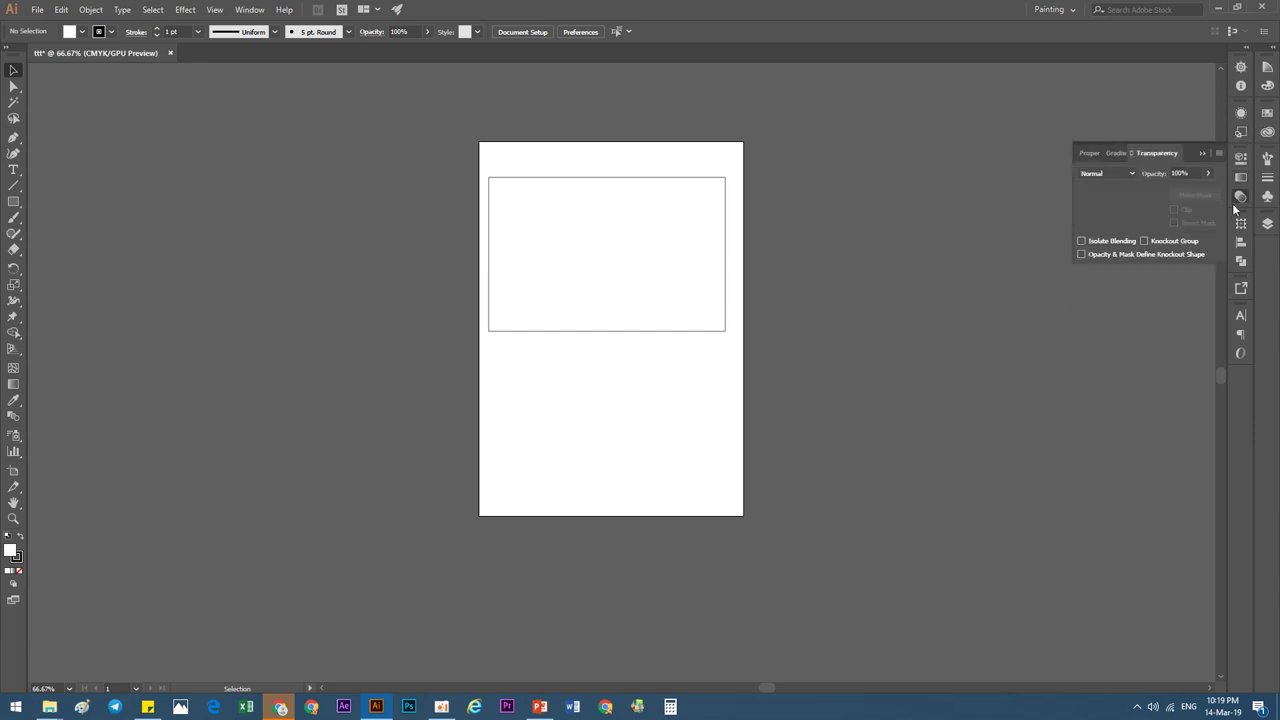
click(1267, 112)
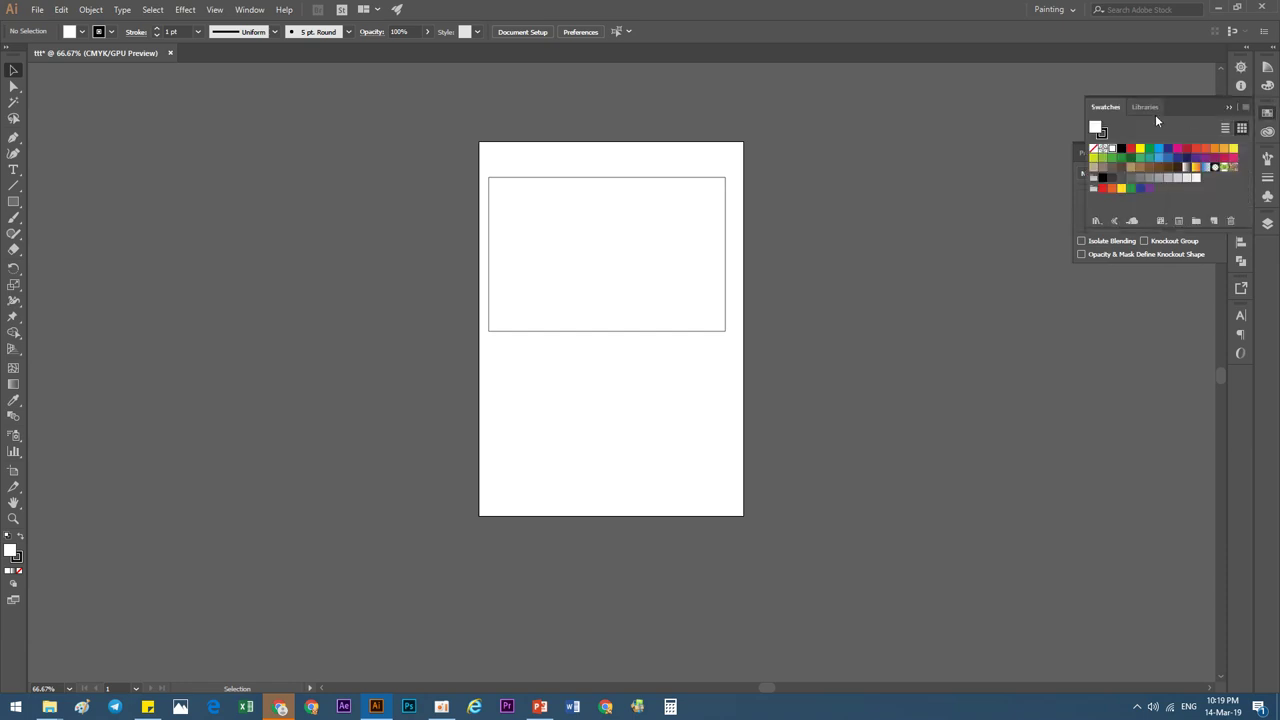
click(1142, 108)
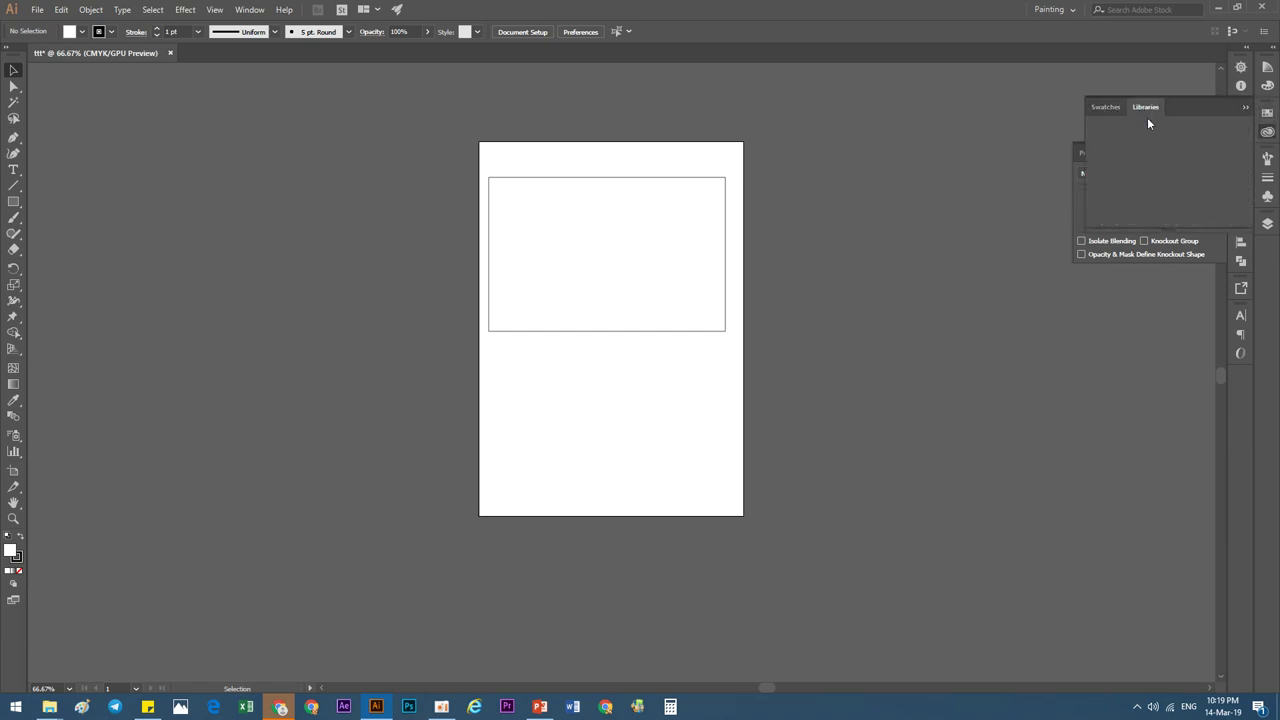
click(1267, 112)
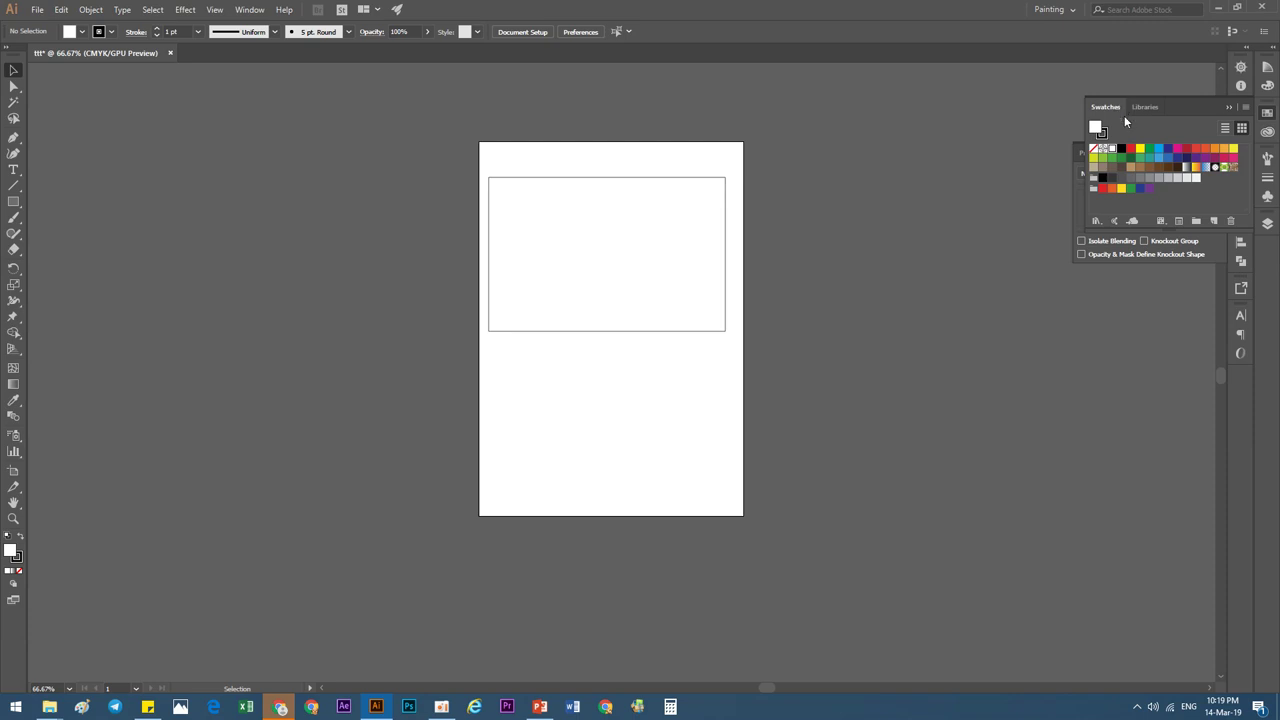
click(1267, 88)
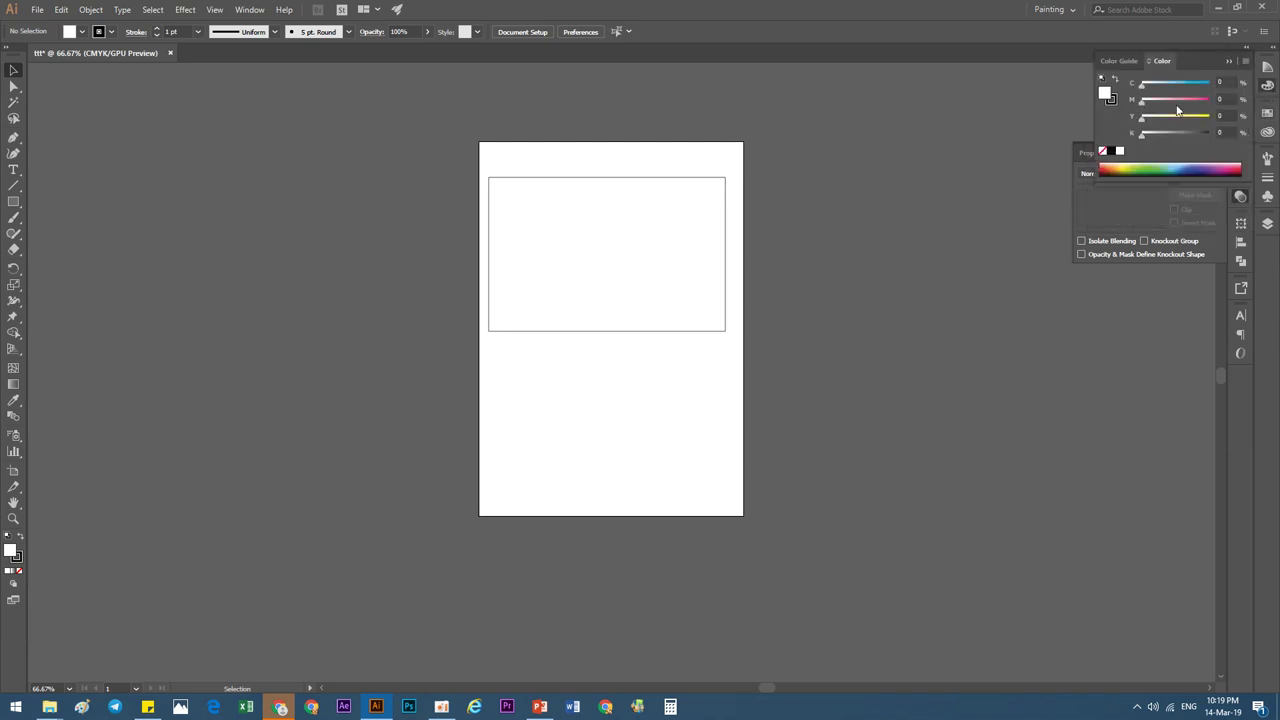
click(1119, 61)
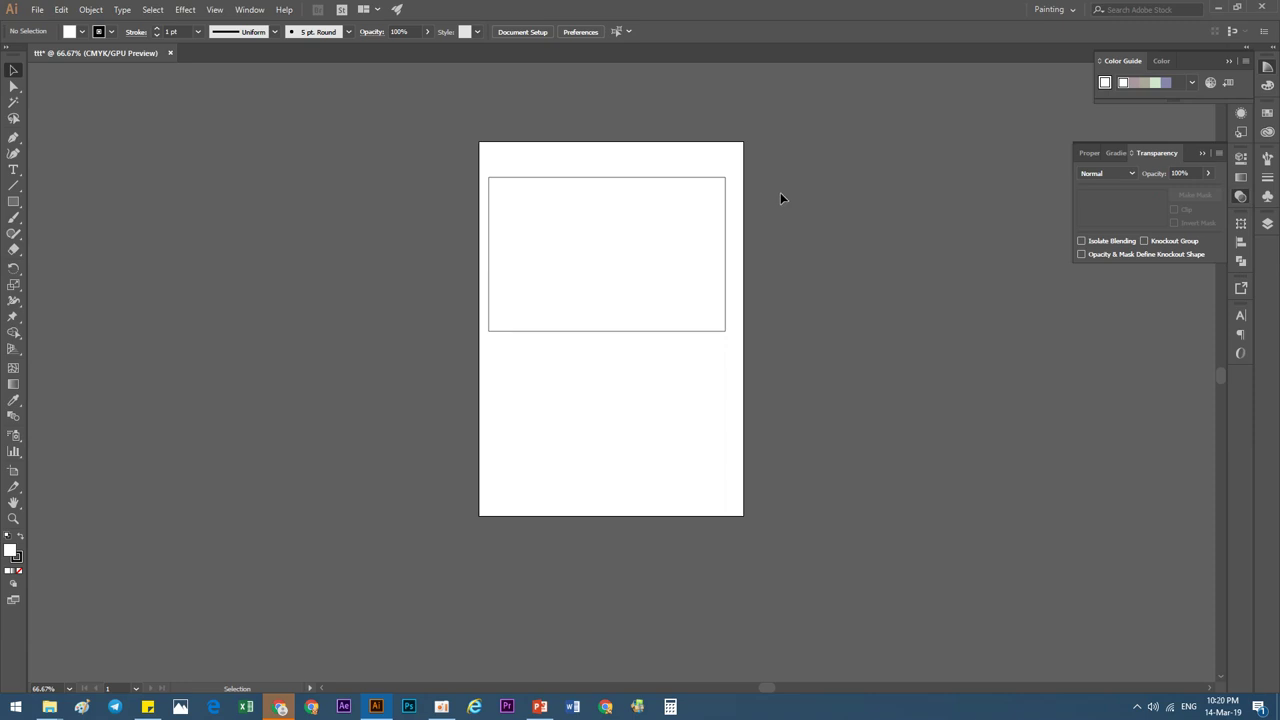